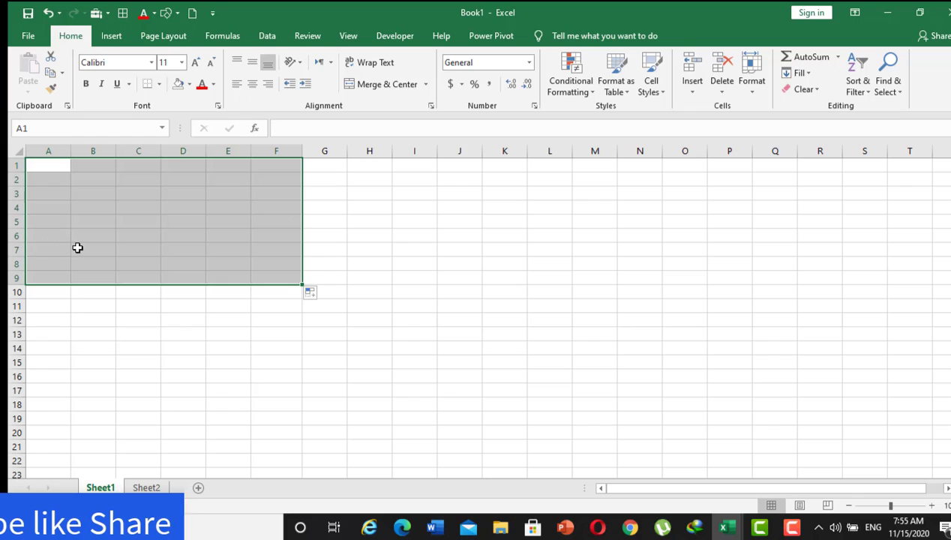
pyautogui.click(83, 345)
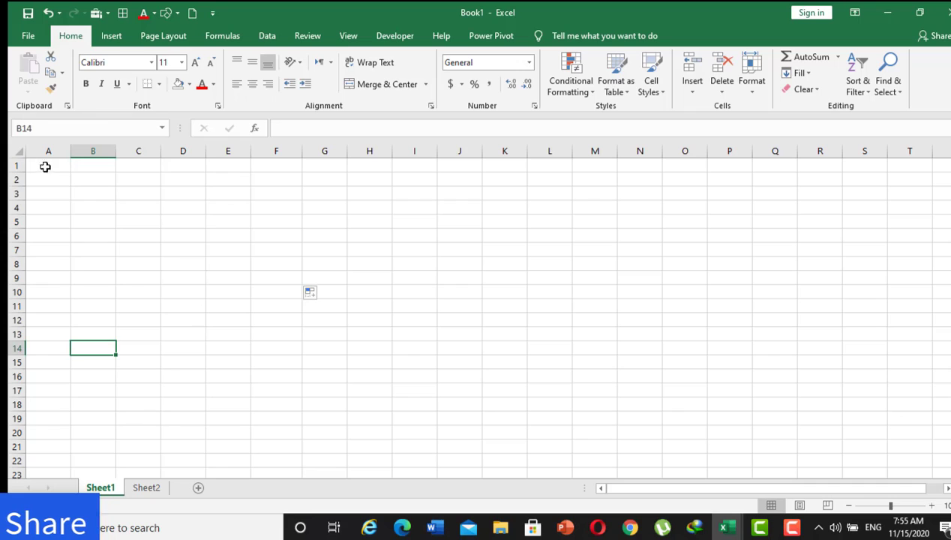
pyautogui.moveTo(45, 165); pyautogui.dragTo(224, 282)
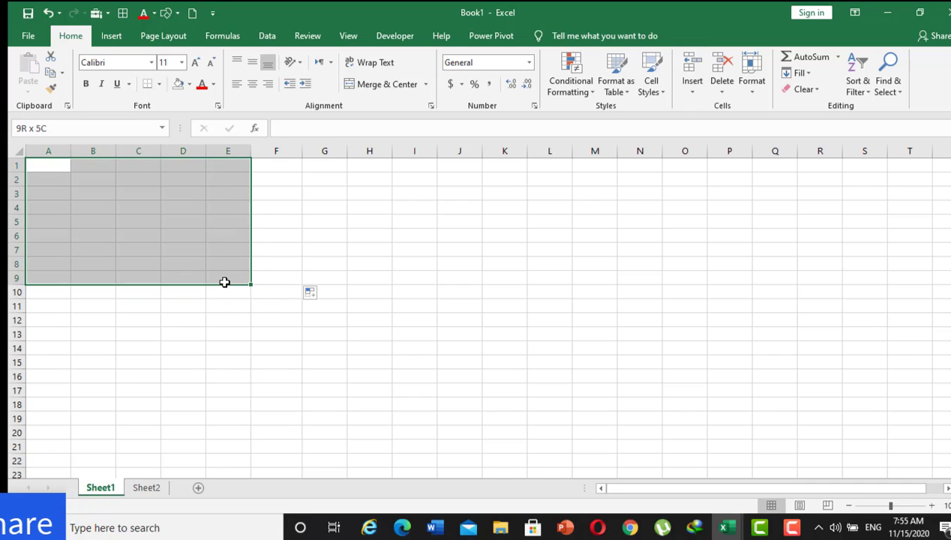
pyautogui.rightClick(223, 282)
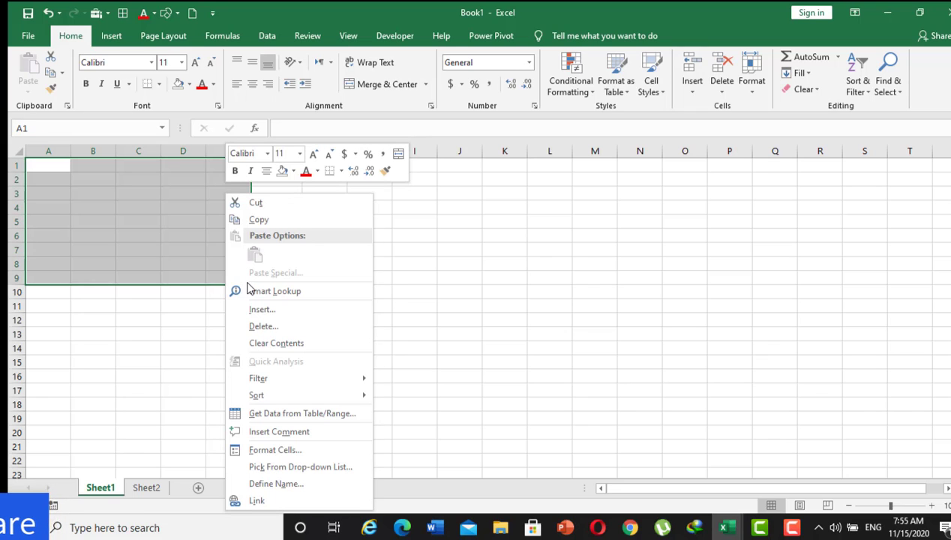
pyautogui.press('Escape')
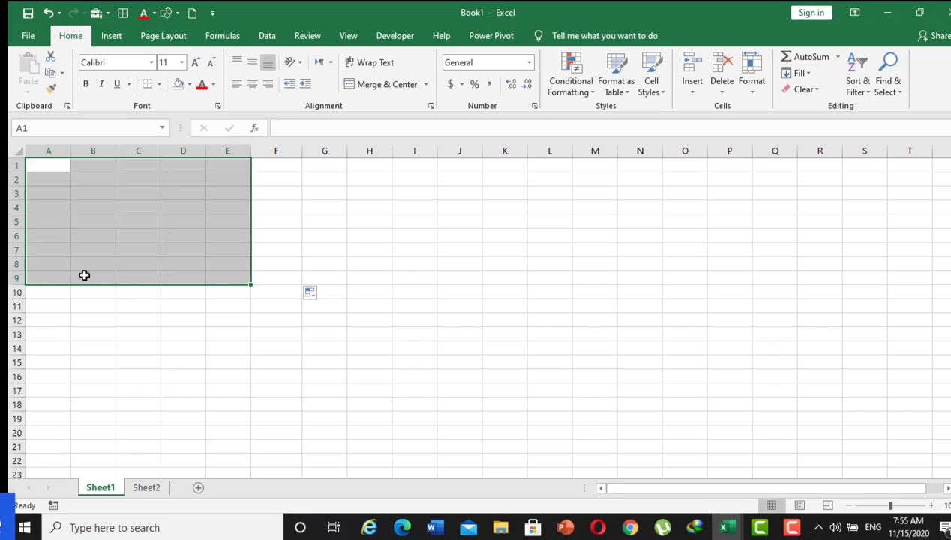
pyautogui.hotkey('shift', 'Right')
pyautogui.hotkey('shift', 'Right')
pyautogui.hotkey('shift', 'Right')
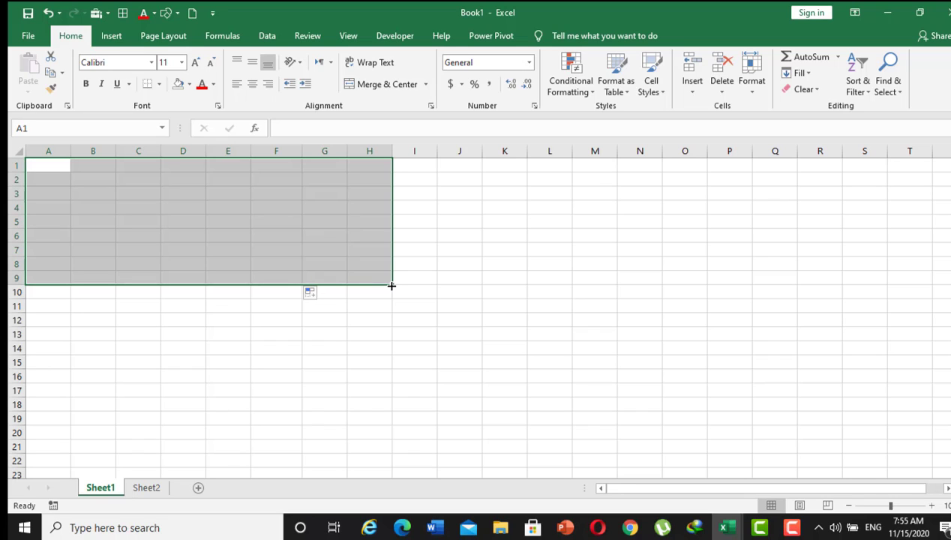
pyautogui.click(330, 375)
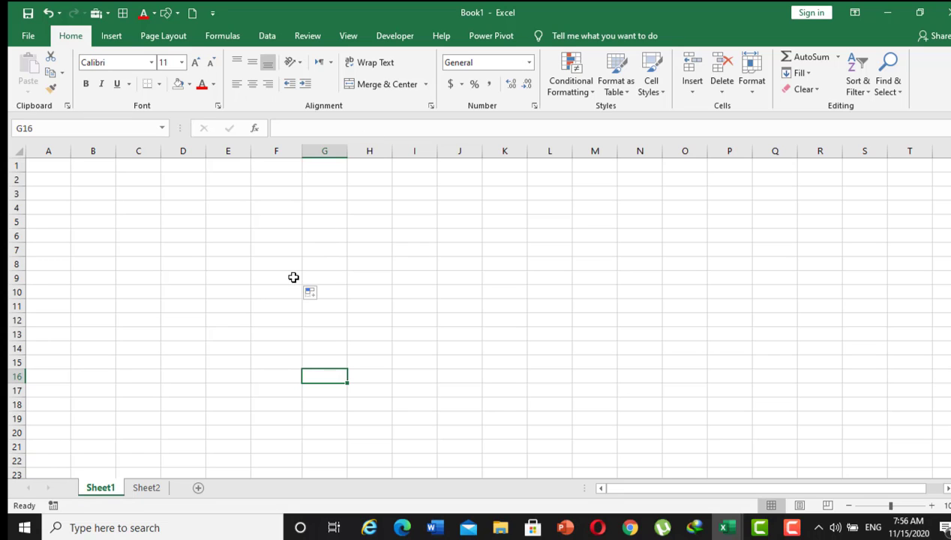
# Enter the heading Date in cell E4 and the date 1/2/2015 in E5.
pyautogui.click(228, 213)
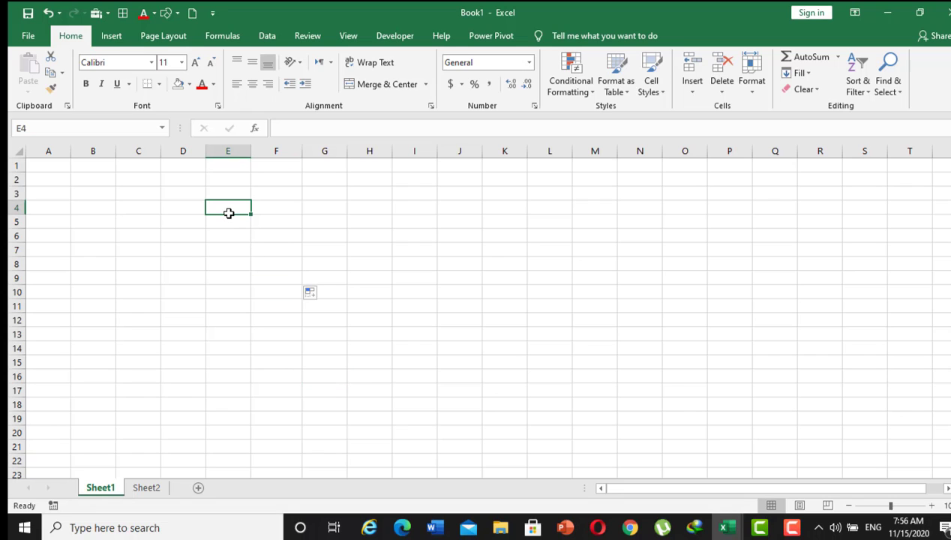
pyautogui.write('Date')
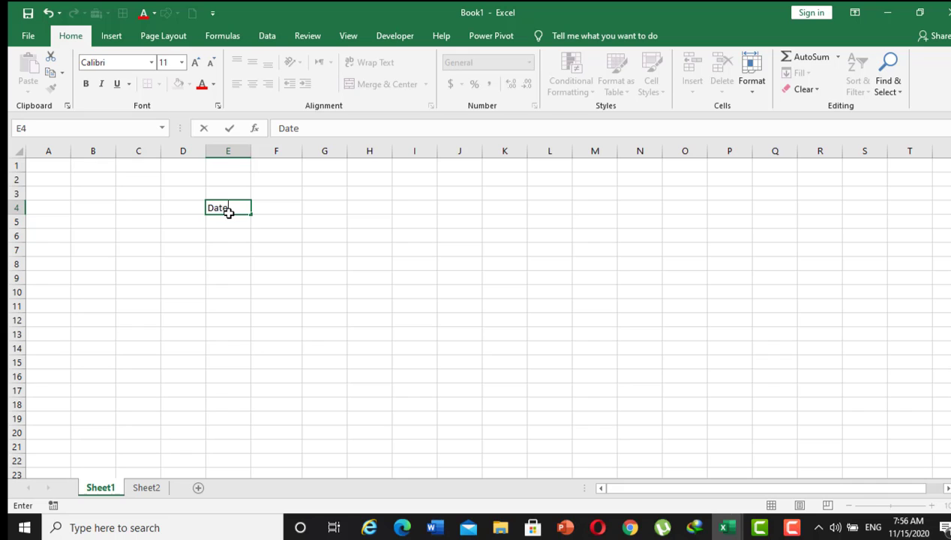
pyautogui.click(230, 223)
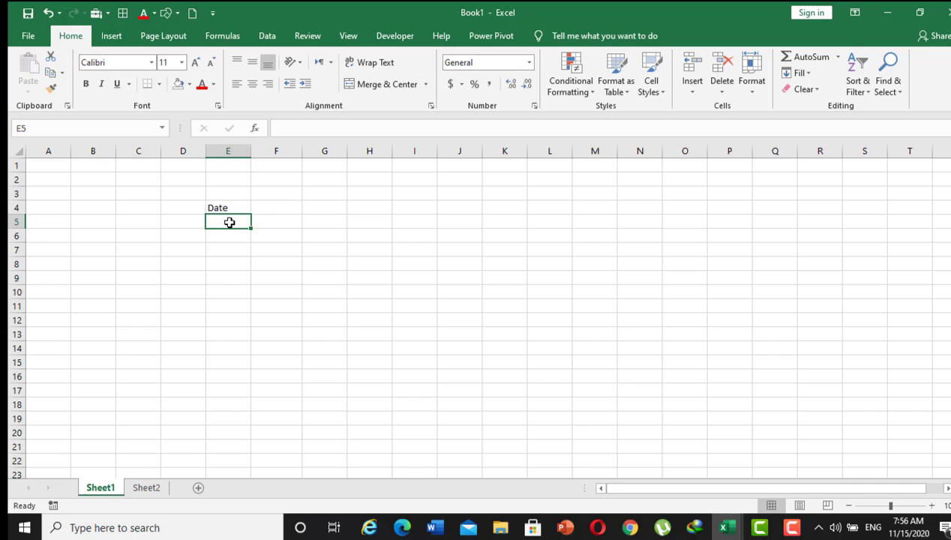
pyautogui.write('1/')
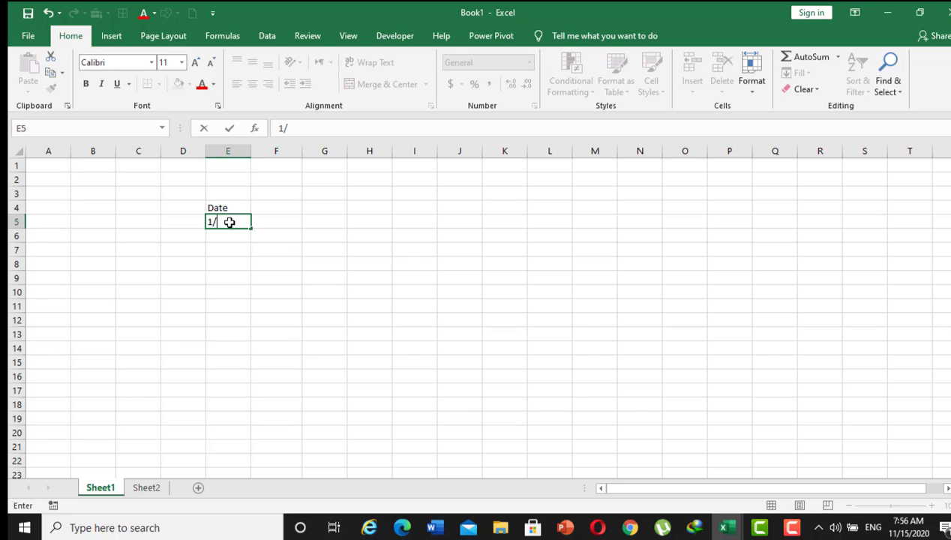
pyautogui.write('2/2015')
pyautogui.press('Return')
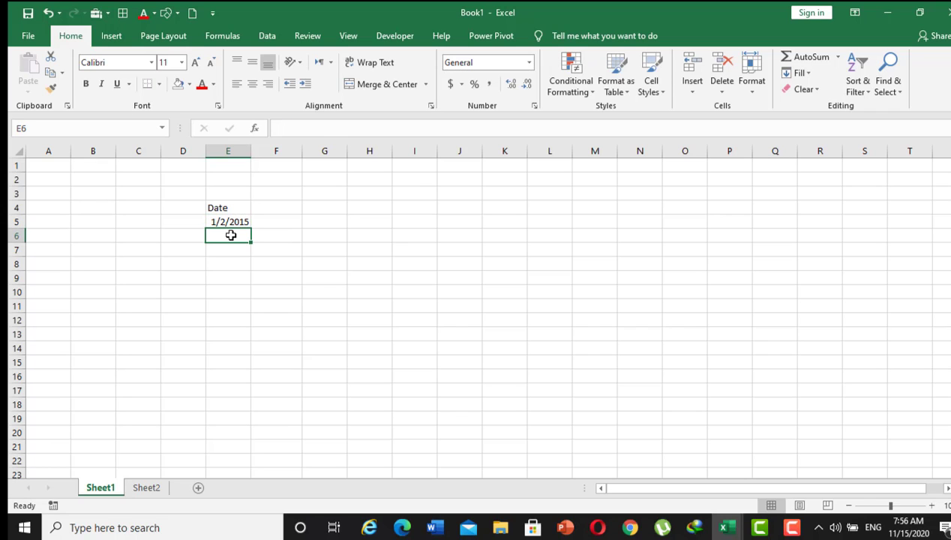
# Enter the date 1/3/2015 in cell E6.
pyautogui.write('1/')
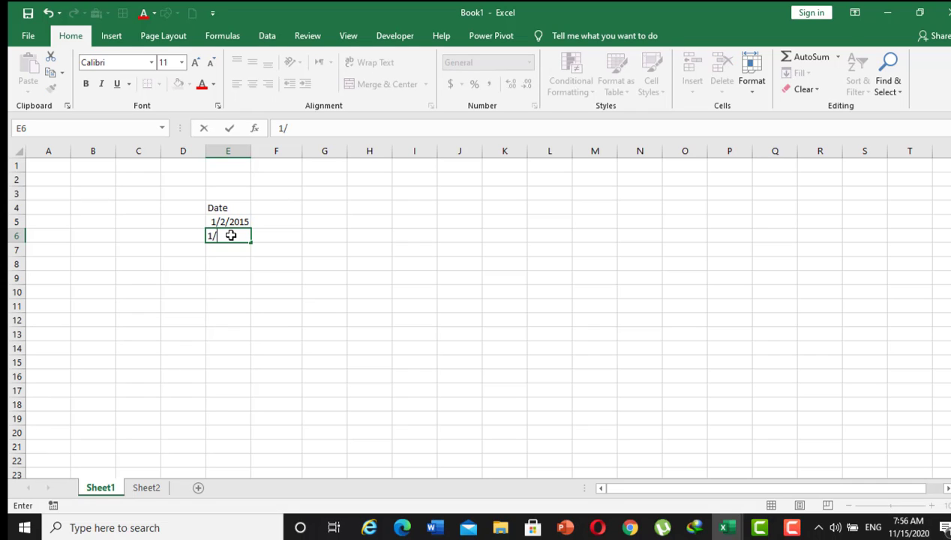
pyautogui.write('3/2015')
pyautogui.press('Return')
pyautogui.press('Return')
pyautogui.press('Up')
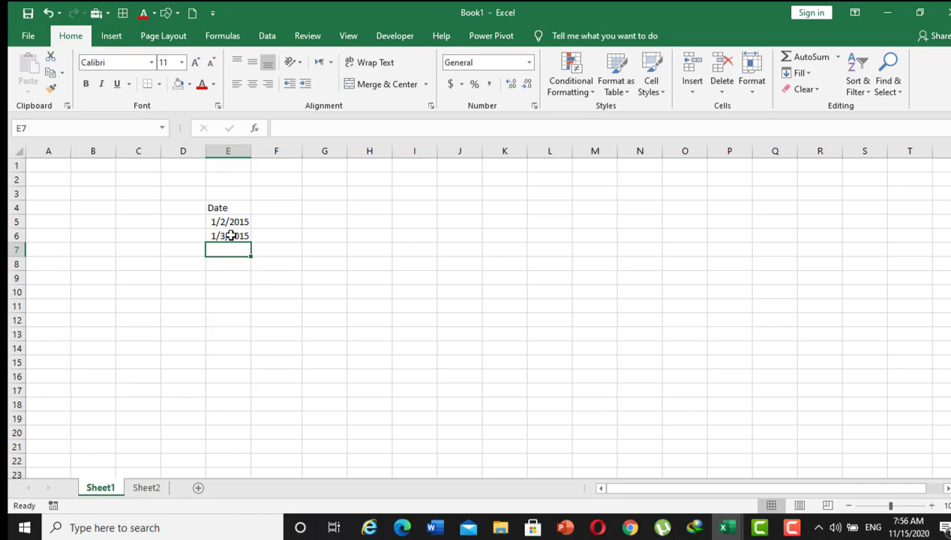
# Continue the Date column with 1/4/2015 in cell E7 and 1/5/2015 in E8.
pyautogui.write('1/')
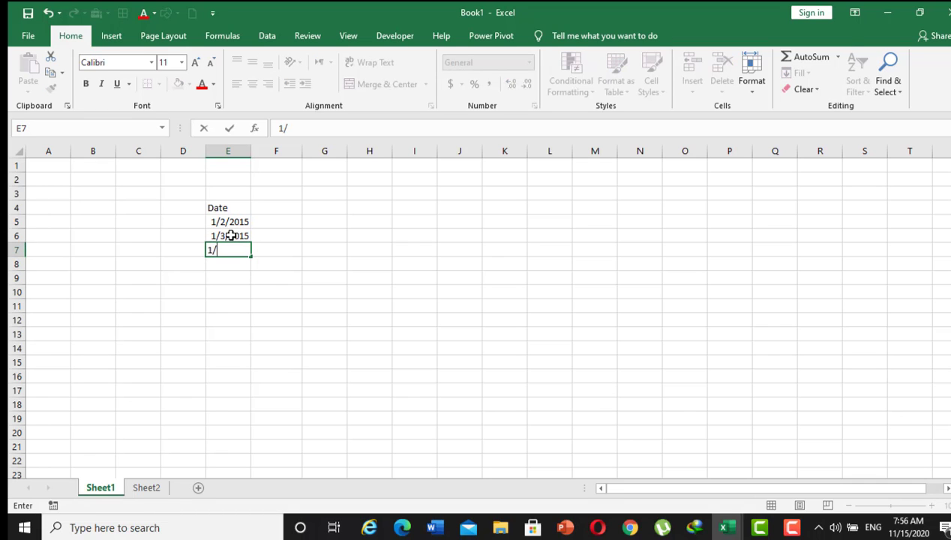
pyautogui.write('4/2015')
pyautogui.press('Return')
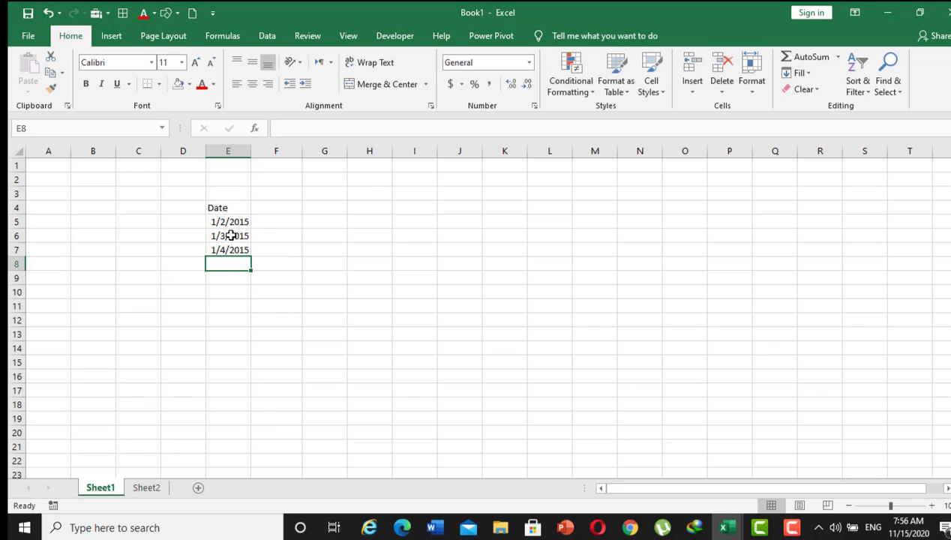
pyautogui.write('1/5')
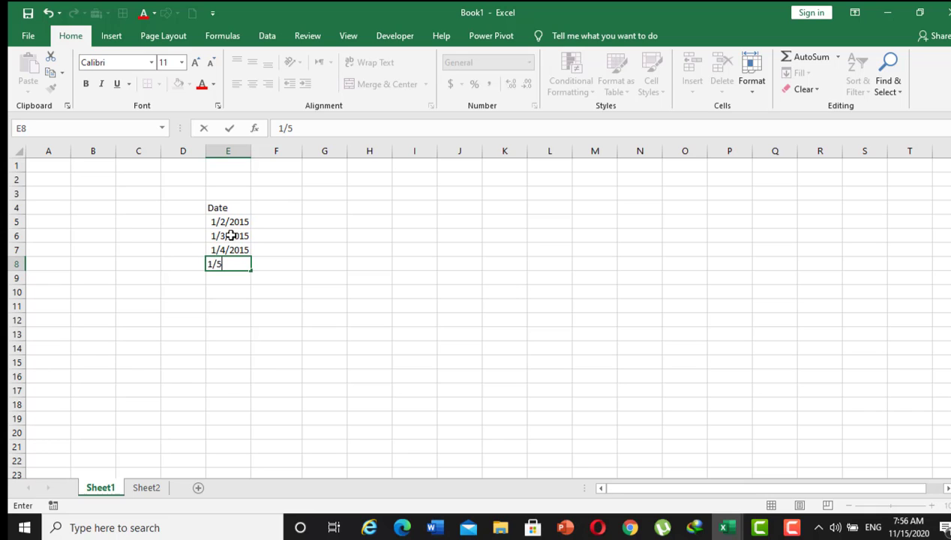
pyautogui.write('/2015')
pyautogui.press('Tab')
# Enter the heading Students in cell F4, beside the Date heading.
pyautogui.press('Up')
pyautogui.press('Up')
pyautogui.press('Up')
pyautogui.press('Up')
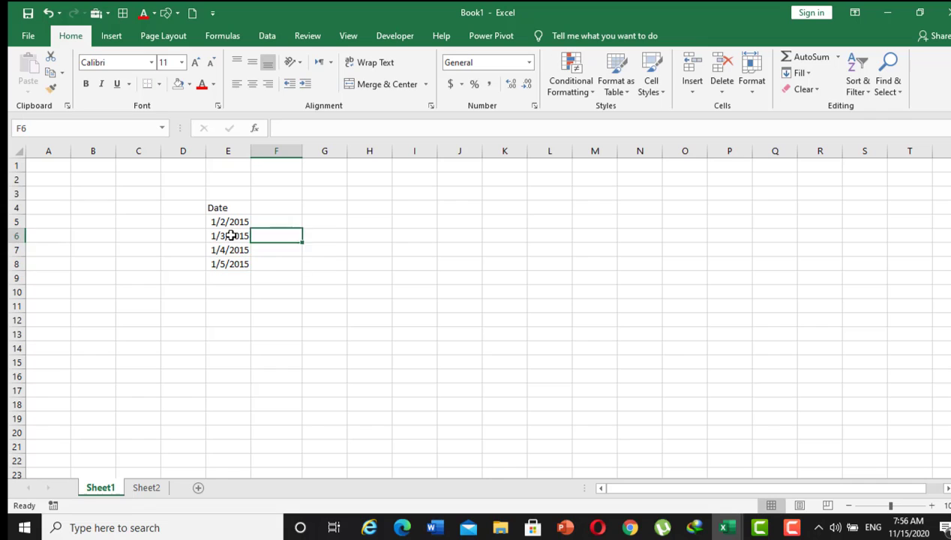
pyautogui.write('S')
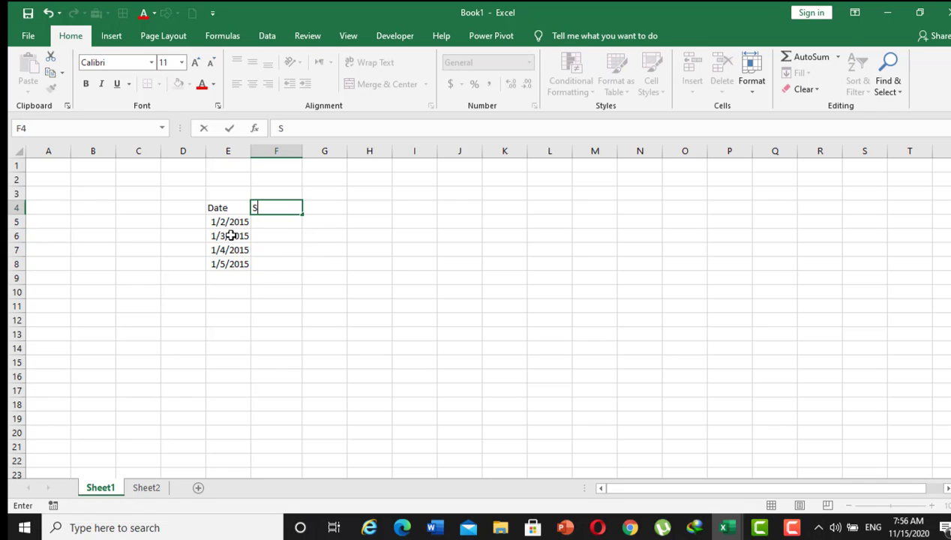
pyautogui.write('tudents')
# Widen column G and enter the heading Percentage in cell G4.
pyautogui.click(324, 209)
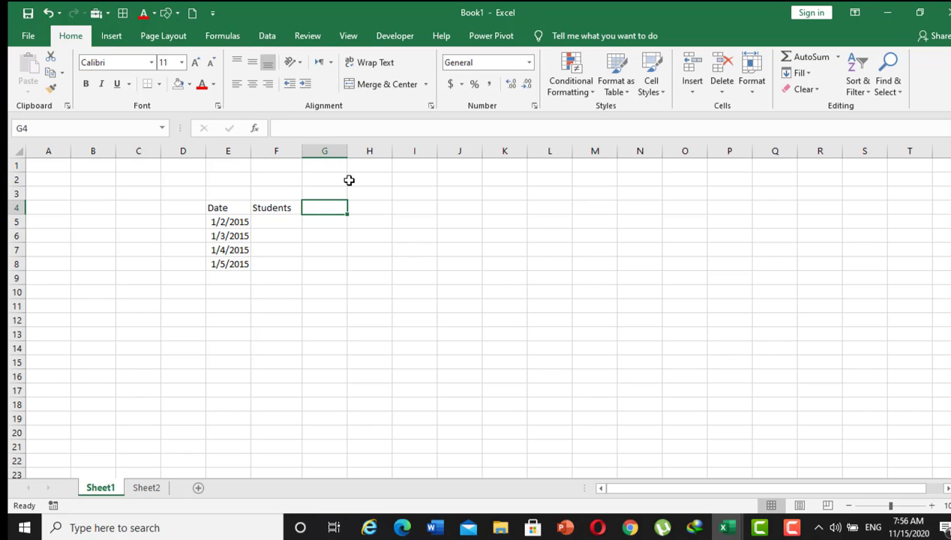
pyautogui.moveTo(351, 150); pyautogui.dragTo(375, 153)
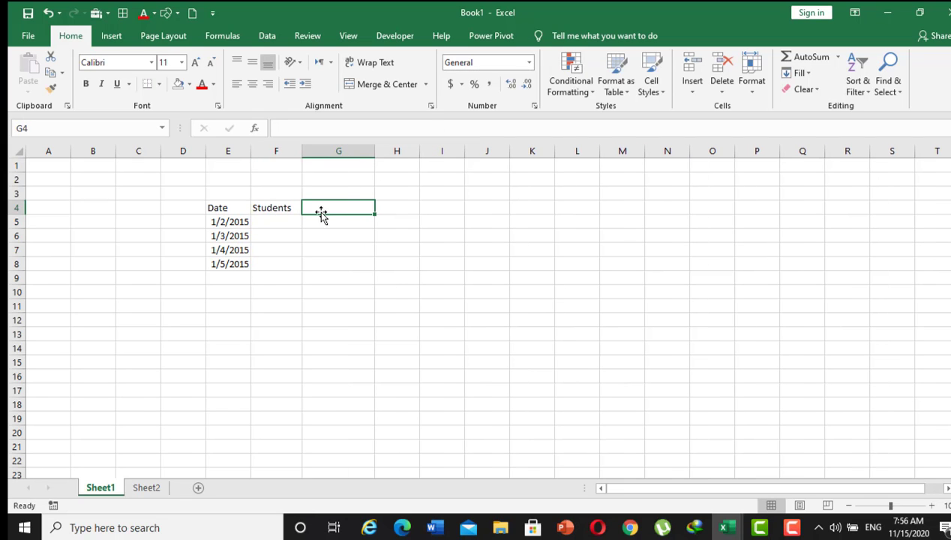
pyautogui.write('Pe')
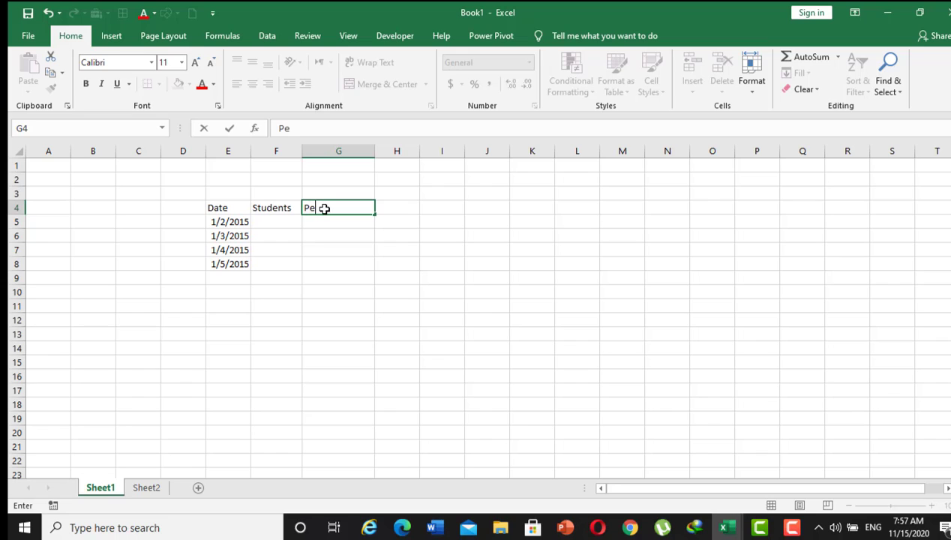
pyautogui.write('rcentage')
# Fill the Students column in F5:F8 with 36, 50, 14 and 55.
pyautogui.click(284, 218)
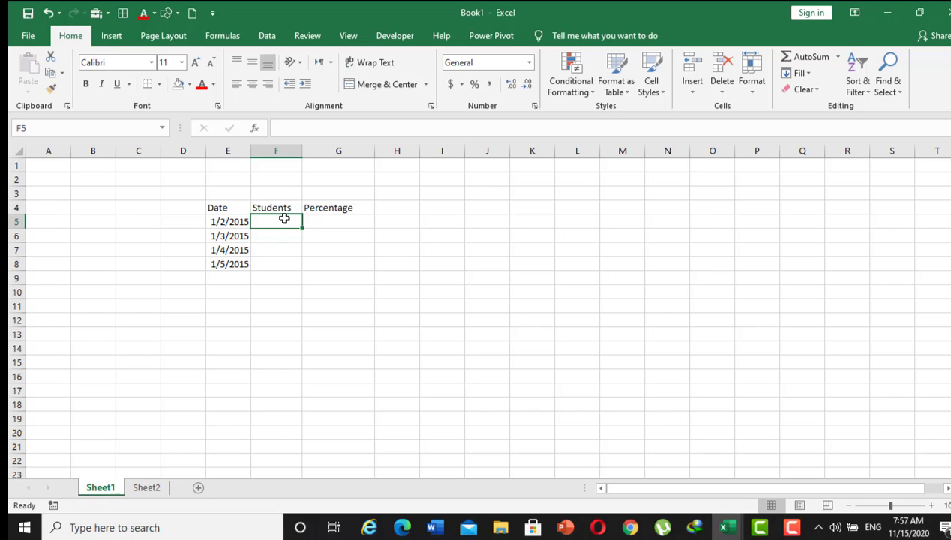
pyautogui.write('36')
pyautogui.press('Return')
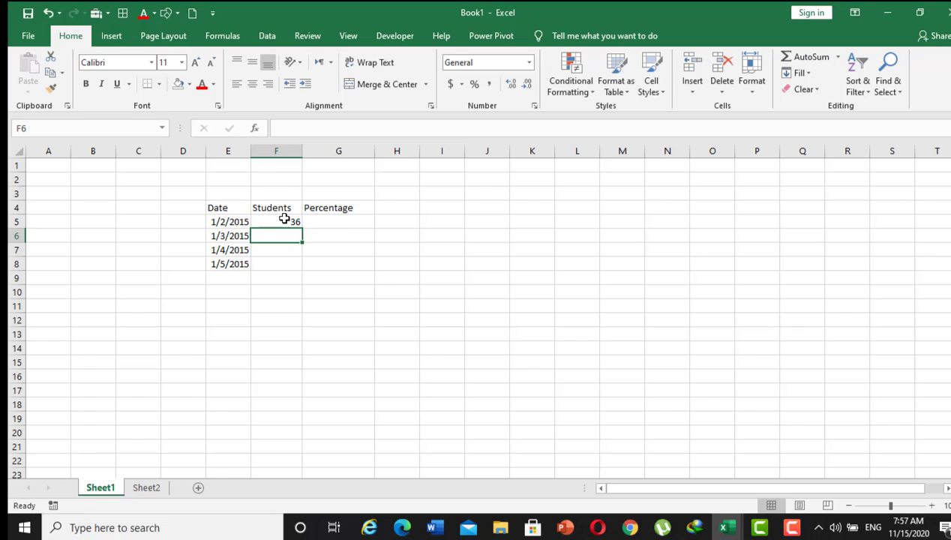
pyautogui.write('50')
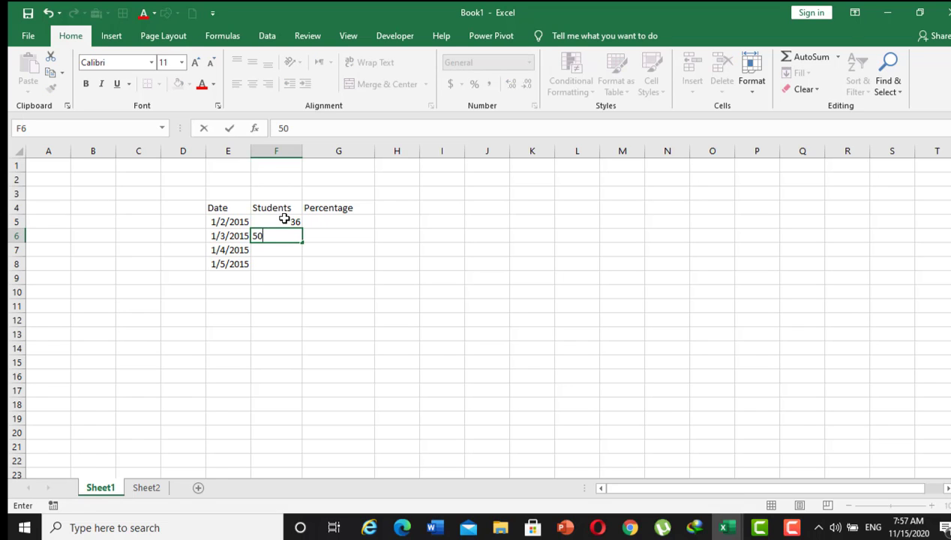
pyautogui.press('Return')
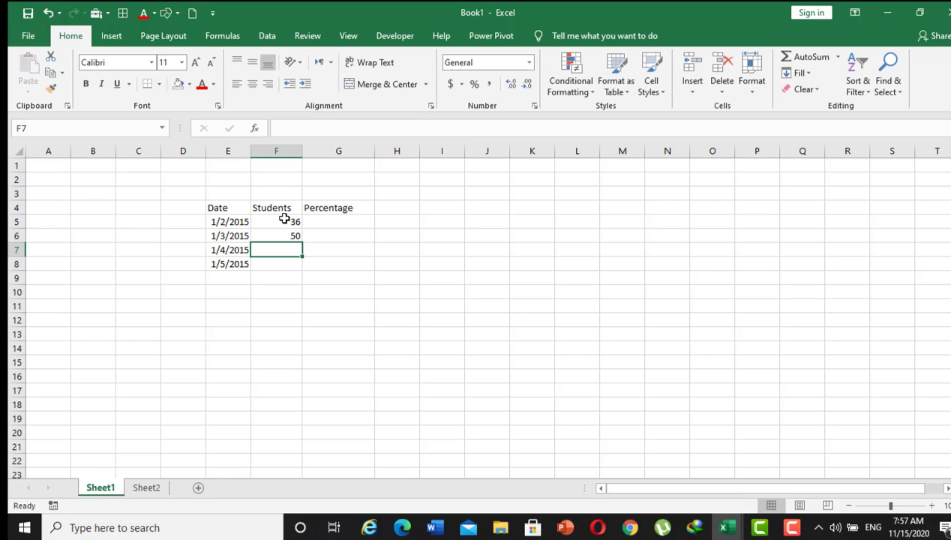
pyautogui.write('14')
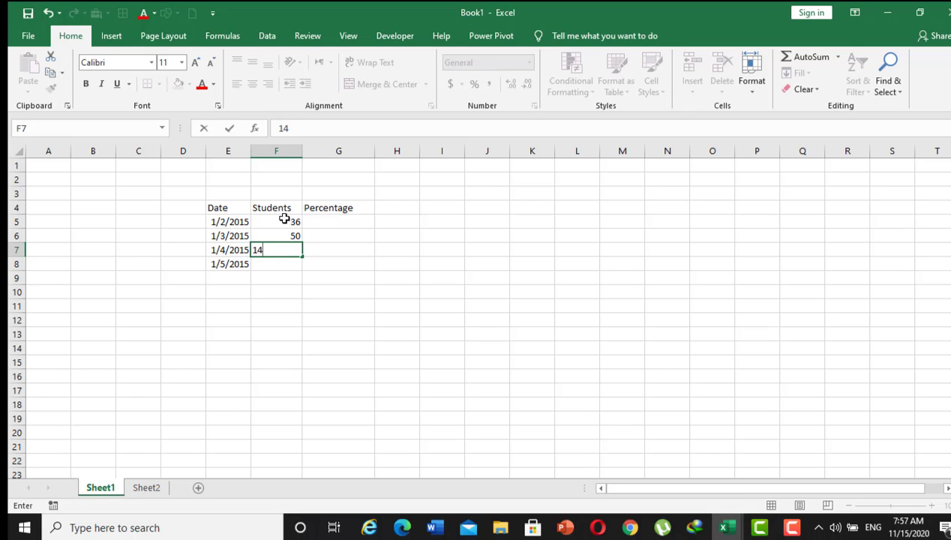
pyautogui.press('Return')
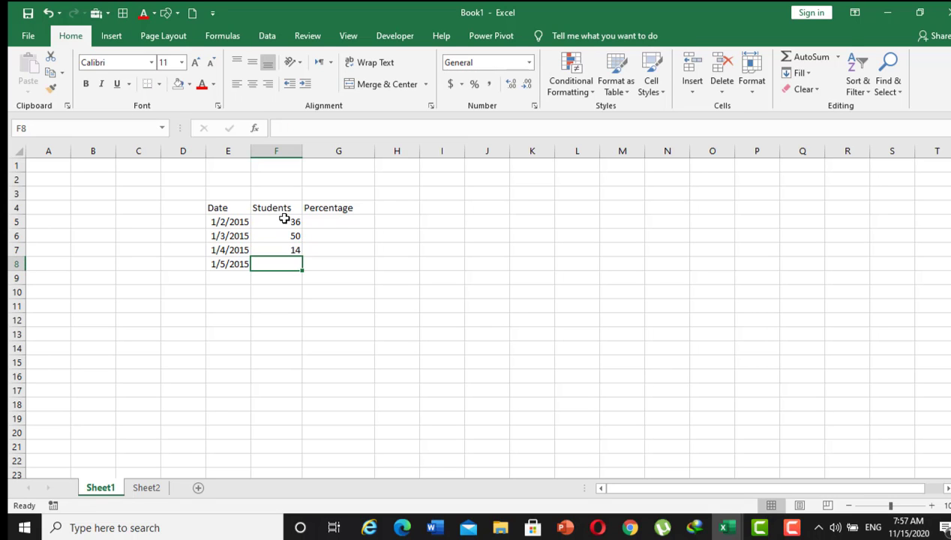
pyautogui.write('55')
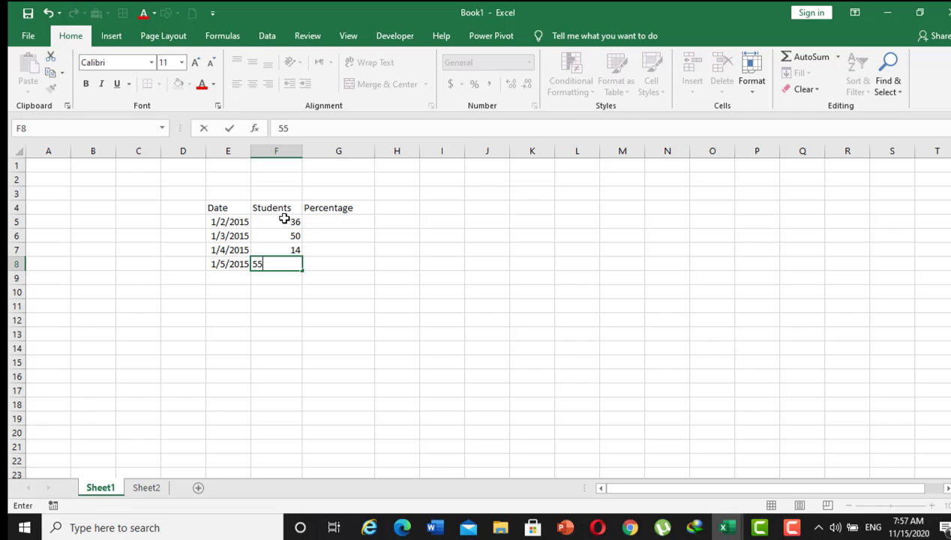
# Enter 36% in cell G5 and 50% in G6 of the Percentage column.
pyautogui.click(335, 222)
pyautogui.write('2')
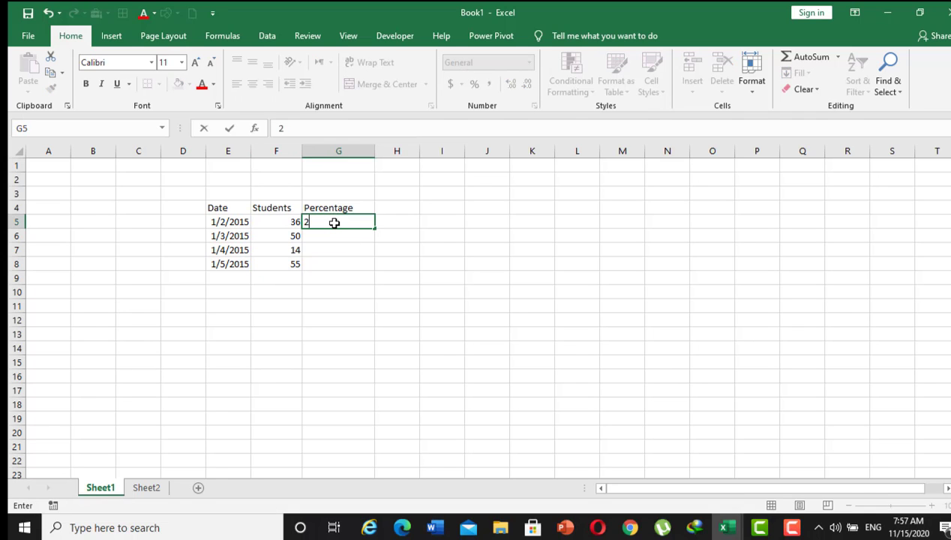
pyautogui.press('BackSpace')
pyautogui.write('36')
pyautogui.write('%')
pyautogui.press('Return')
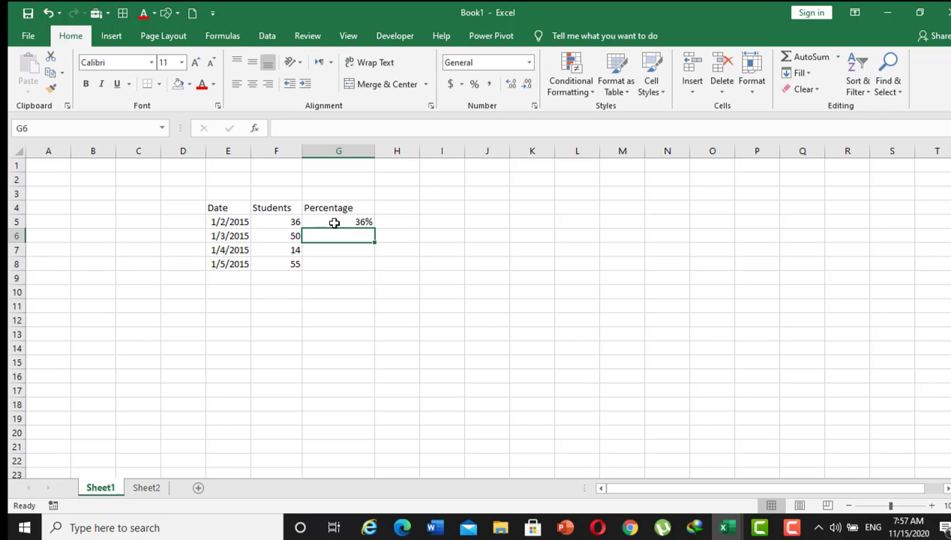
pyautogui.write('50')
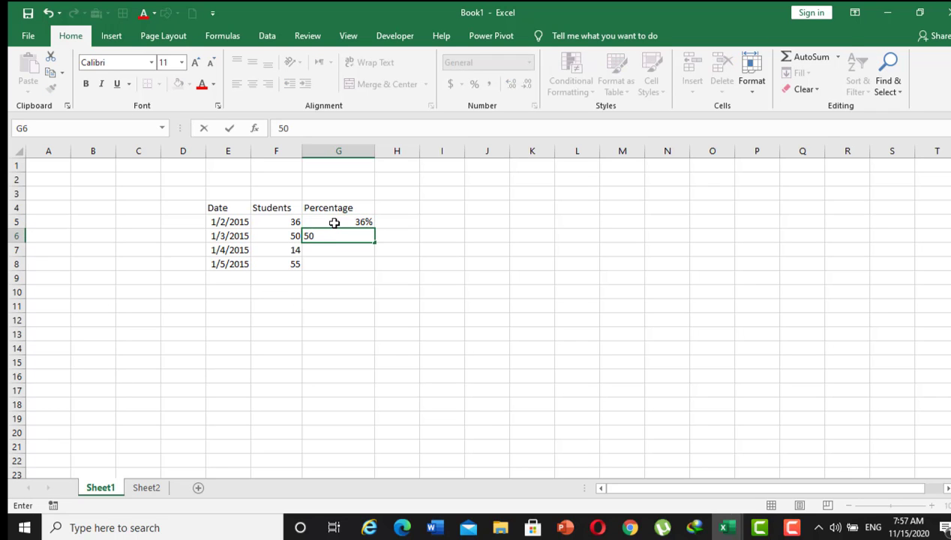
pyautogui.write('%')
pyautogui.press('Return')
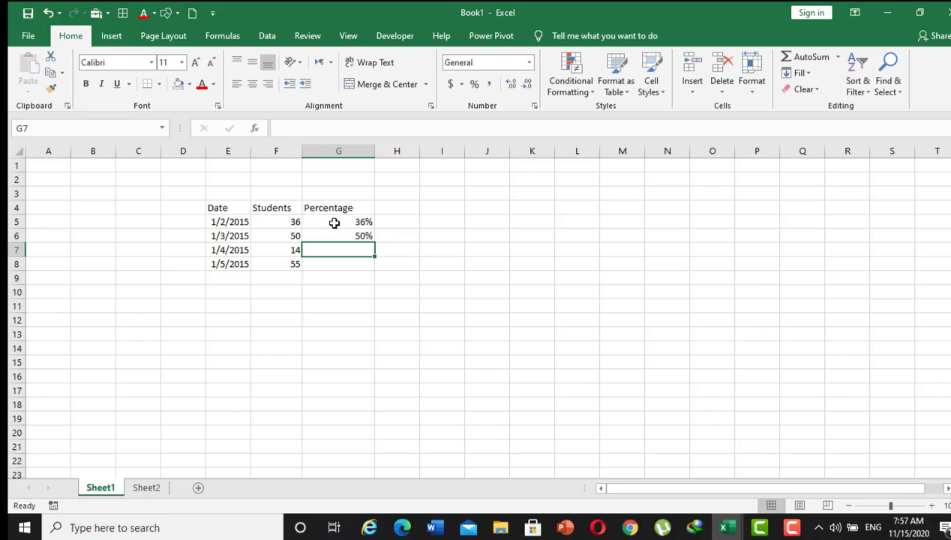
# Complete the Percentage column with 14% in cell G7 and 55% in G8.
pyautogui.write('14')
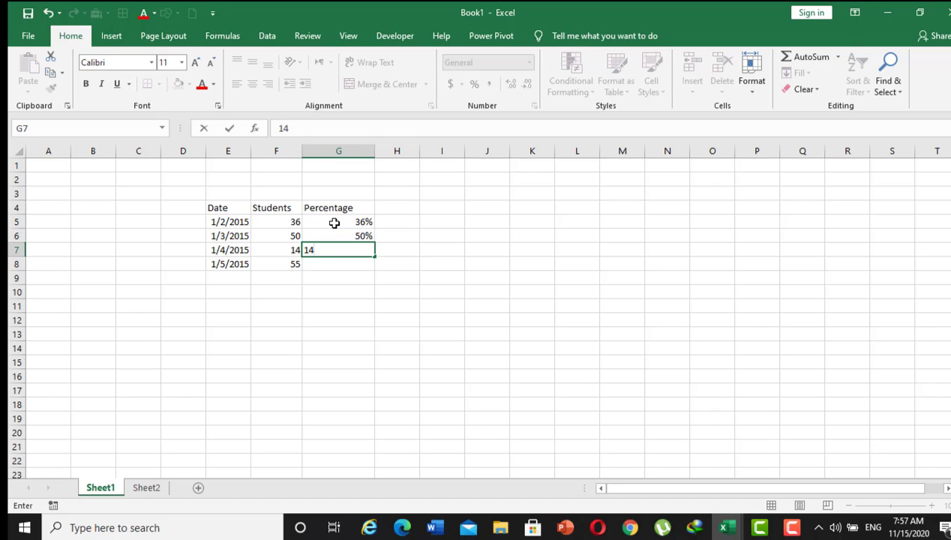
pyautogui.write('%')
pyautogui.press('Return')
pyautogui.write('55')
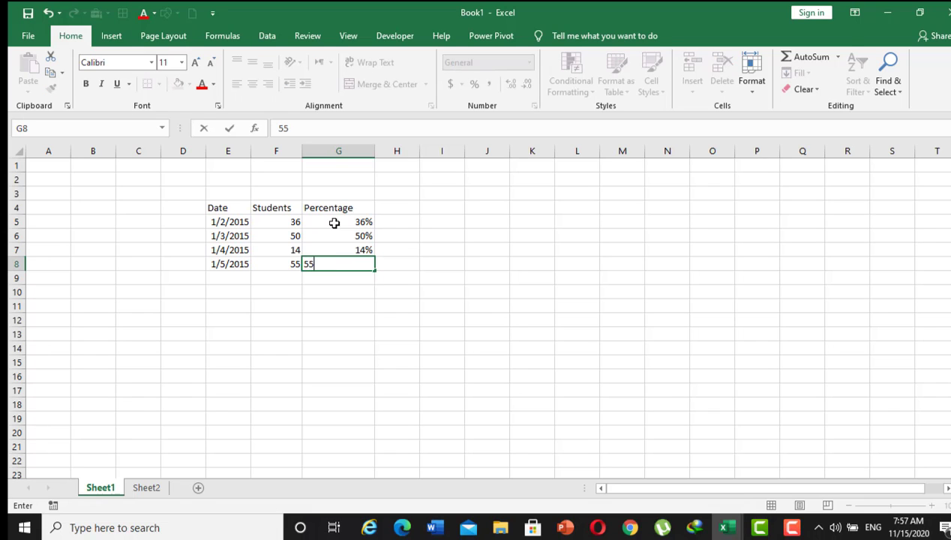
pyautogui.write('%')
pyautogui.click(285, 279)
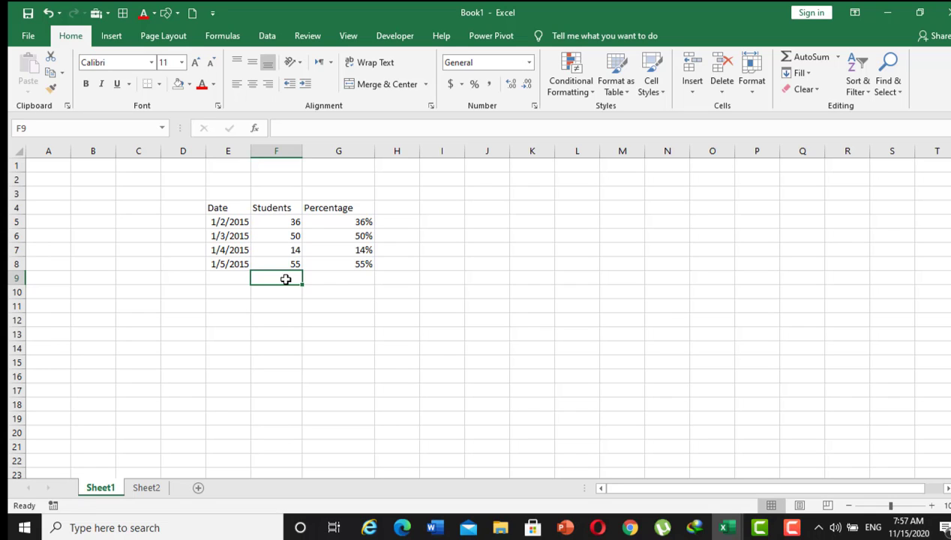
# Total the Students column in cell F9 with the formula =sum(F5:F8).
pyautogui.write('=')
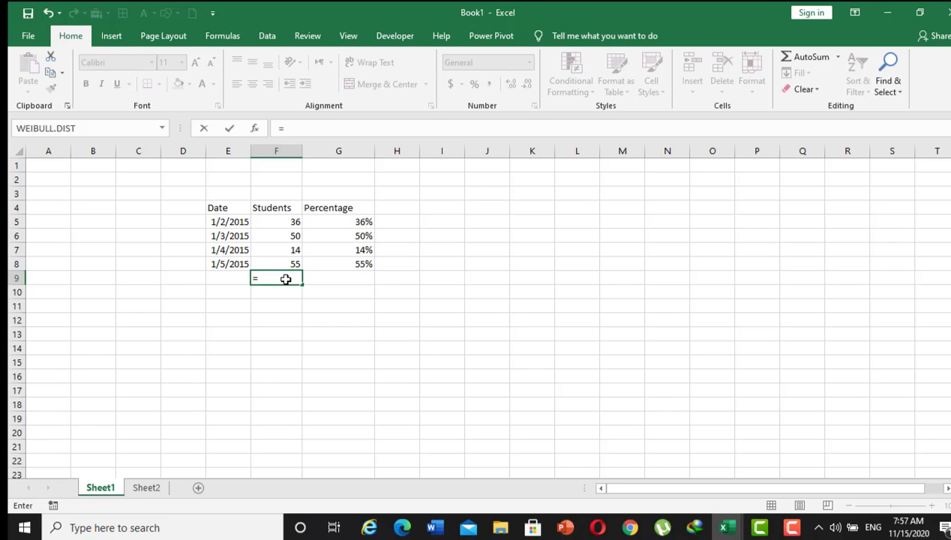
pyautogui.write('sum')
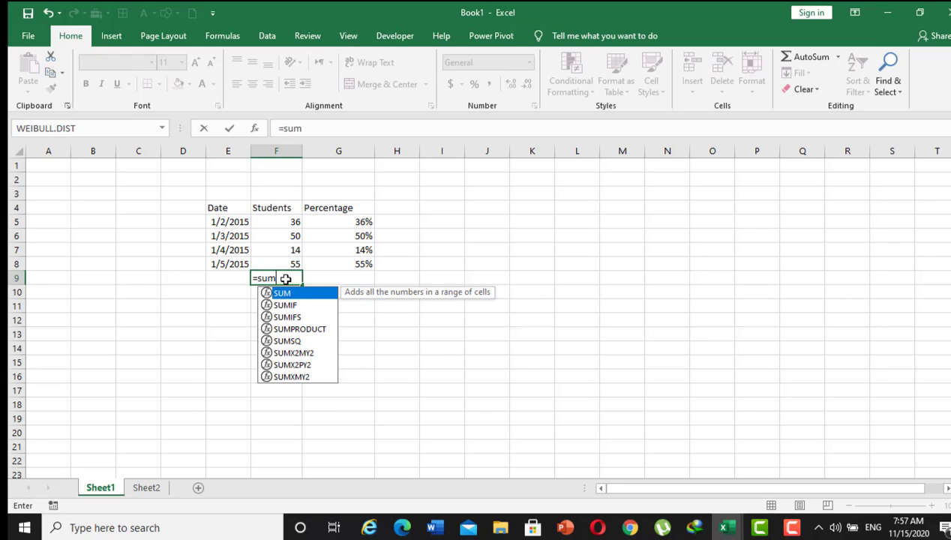
pyautogui.write('((')
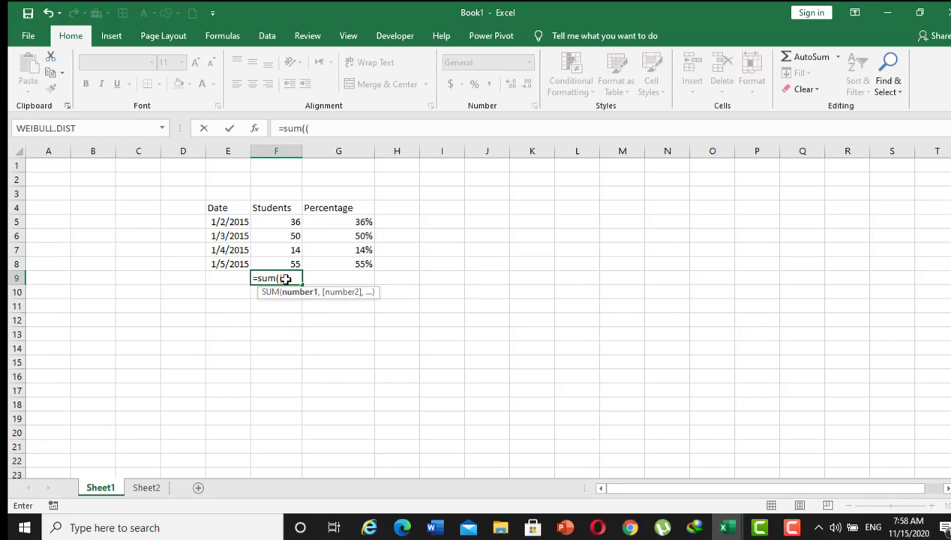
pyautogui.press('BackSpace')
pyautogui.moveTo(295, 221); pyautogui.dragTo(296, 263)
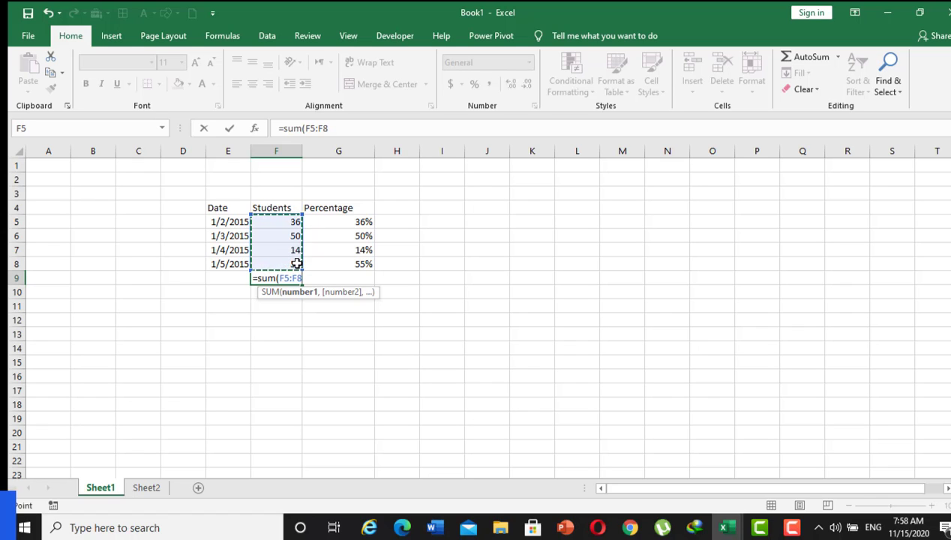
pyautogui.write(')')
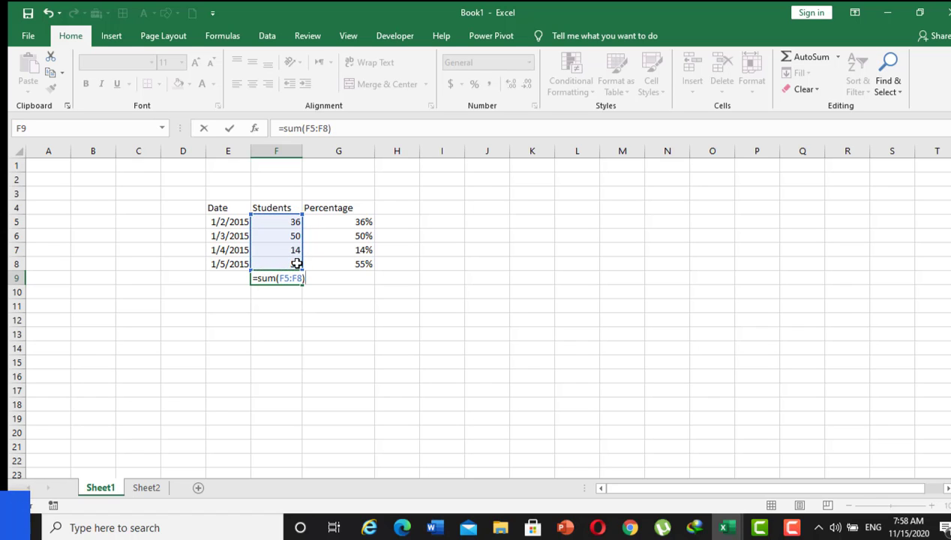
pyautogui.press('Return')
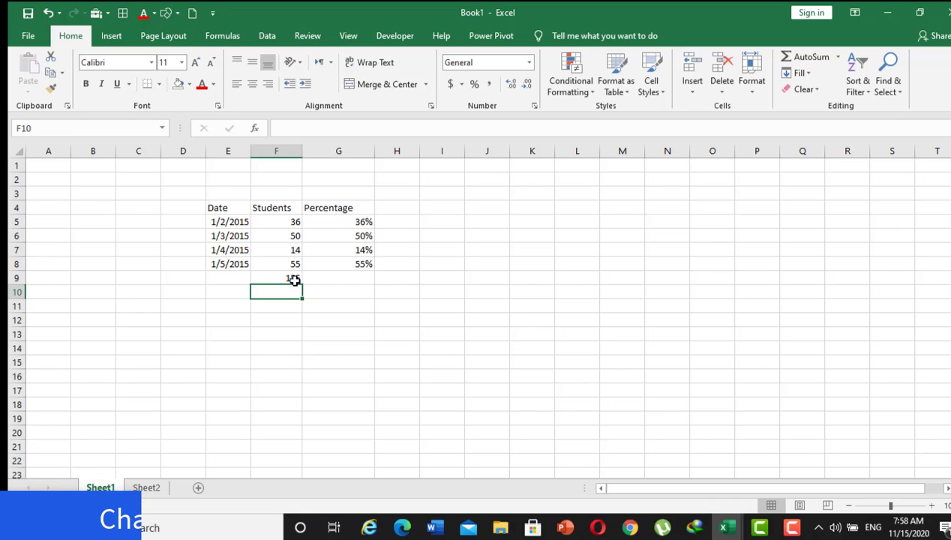
# Insert an entire blank row at row 5, directly below the table headings.
pyautogui.click(196, 235)
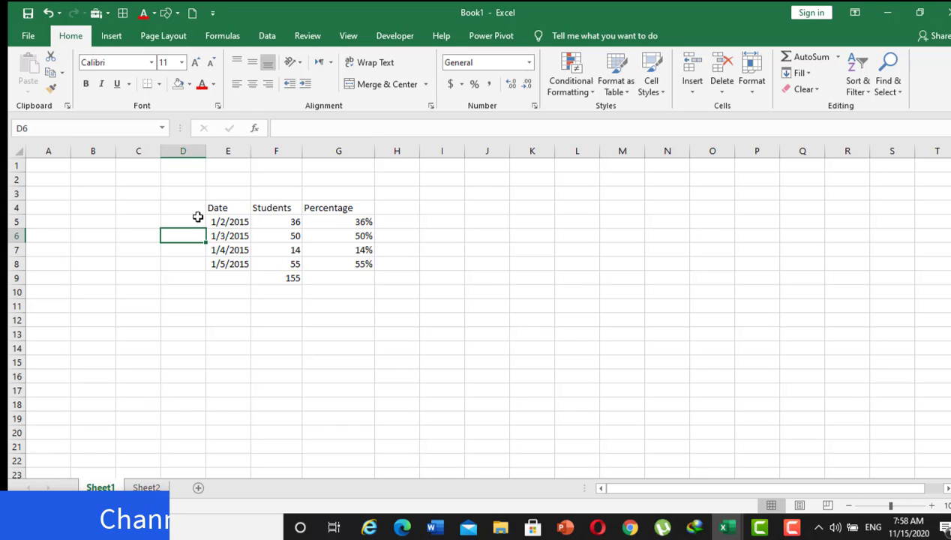
pyautogui.click(197, 217)
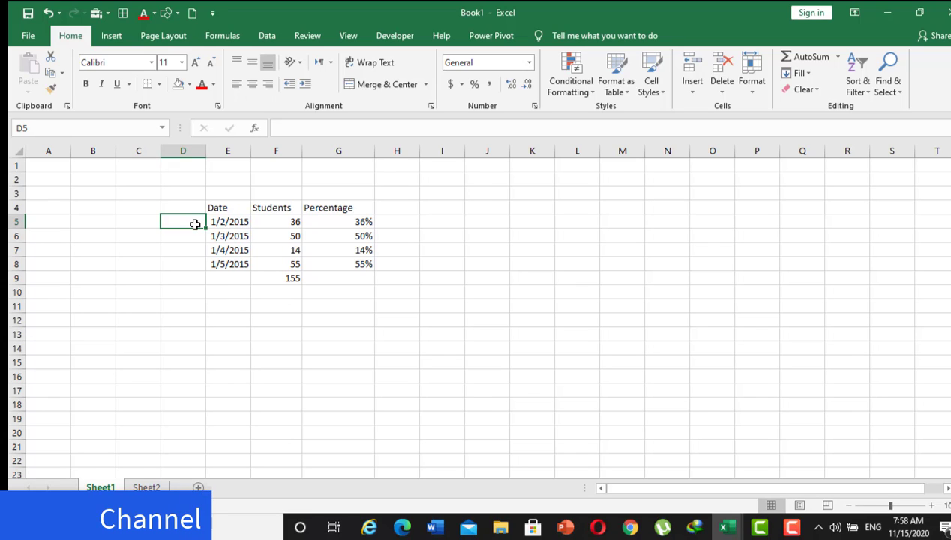
pyautogui.rightClick(195, 221)
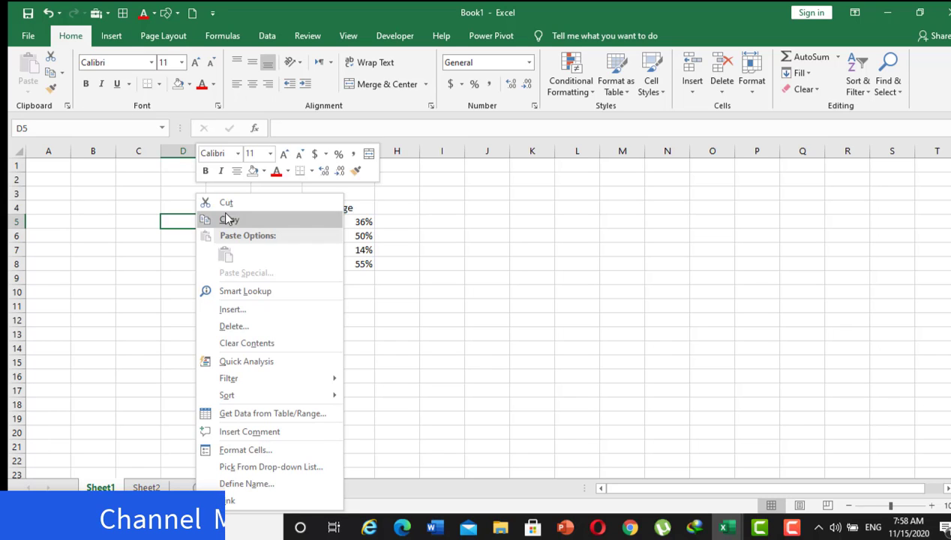
pyautogui.click(249, 311)
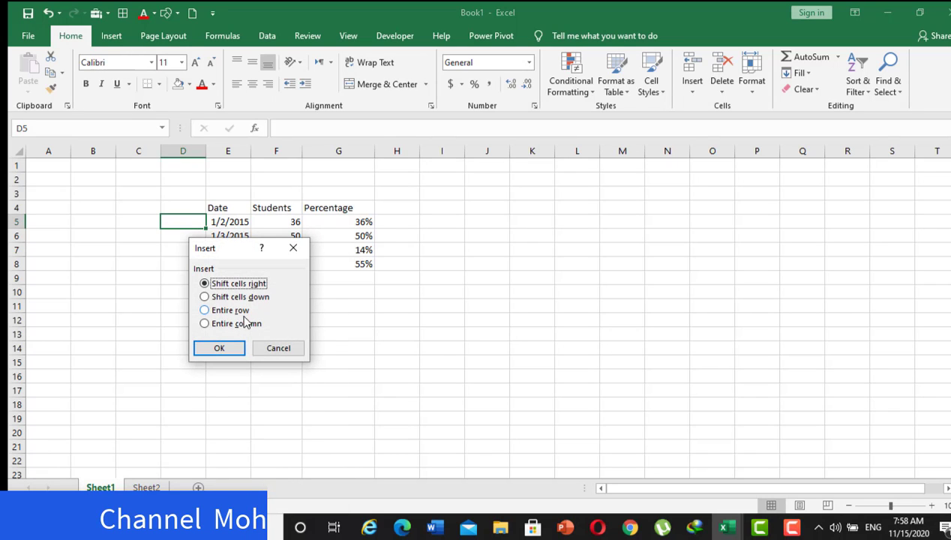
pyautogui.click(205, 311)
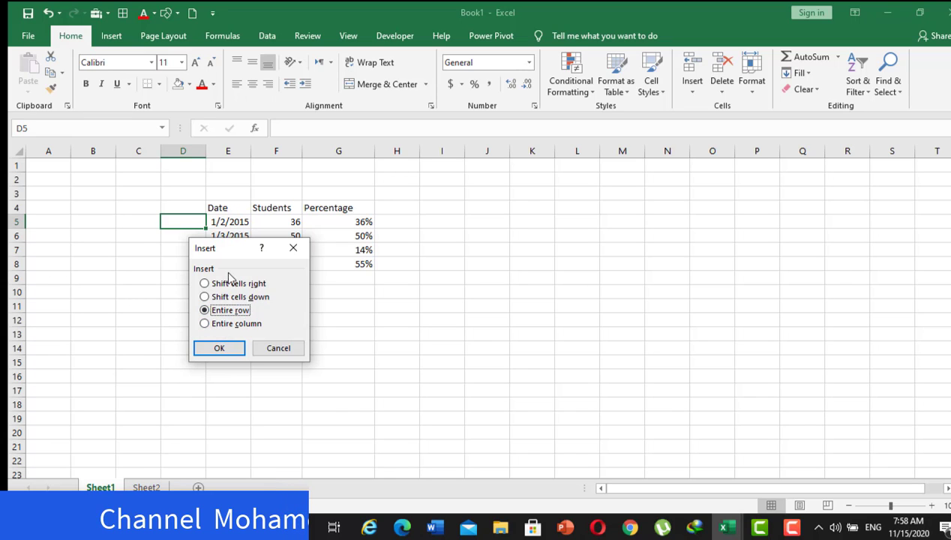
pyautogui.click(220, 350)
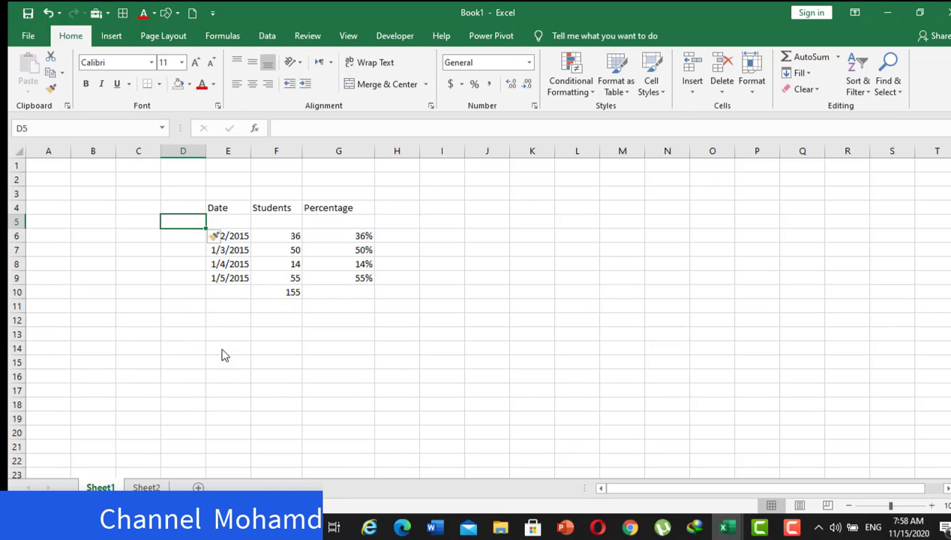
# Fill the blank cells E5:G5 below the headings with the standard red colour.
pyautogui.moveTo(222, 222); pyautogui.dragTo(338, 221)
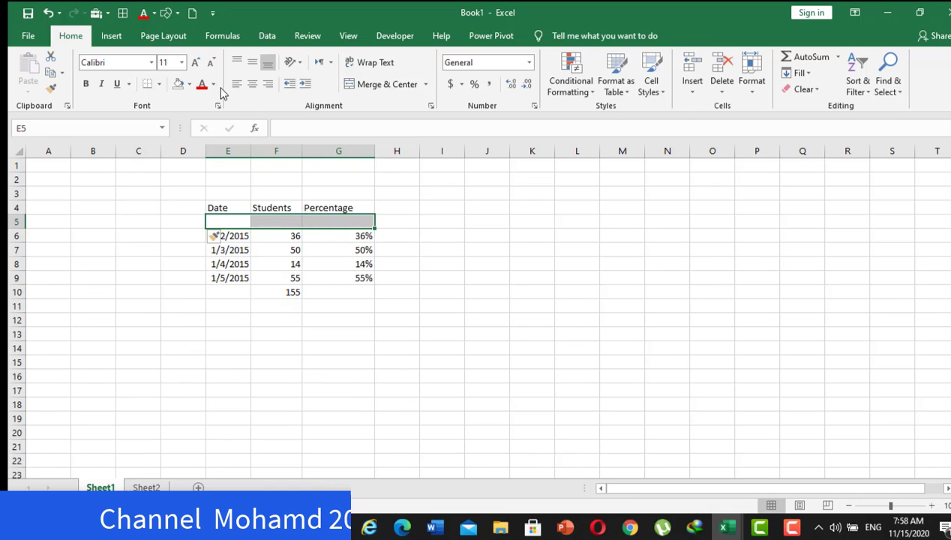
pyautogui.click(191, 84)
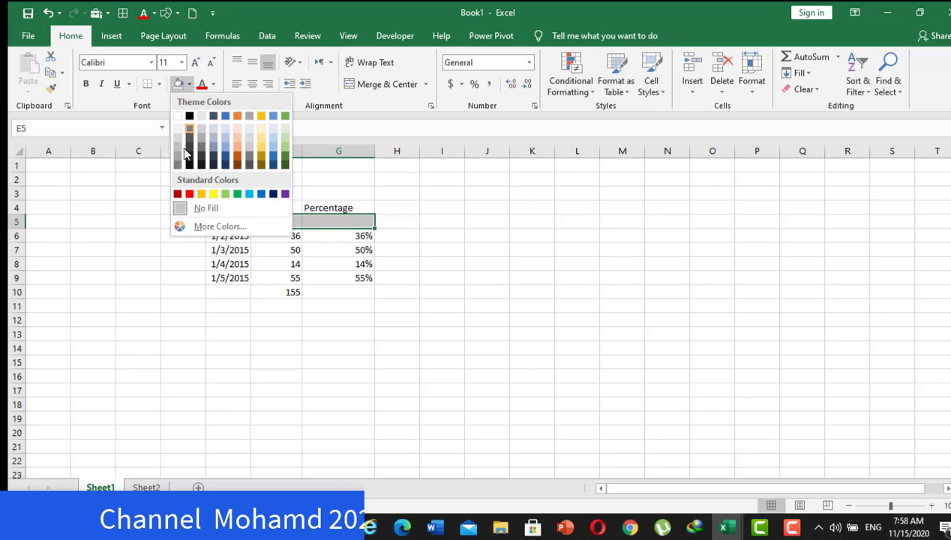
pyautogui.click(188, 193)
pyautogui.click(292, 351)
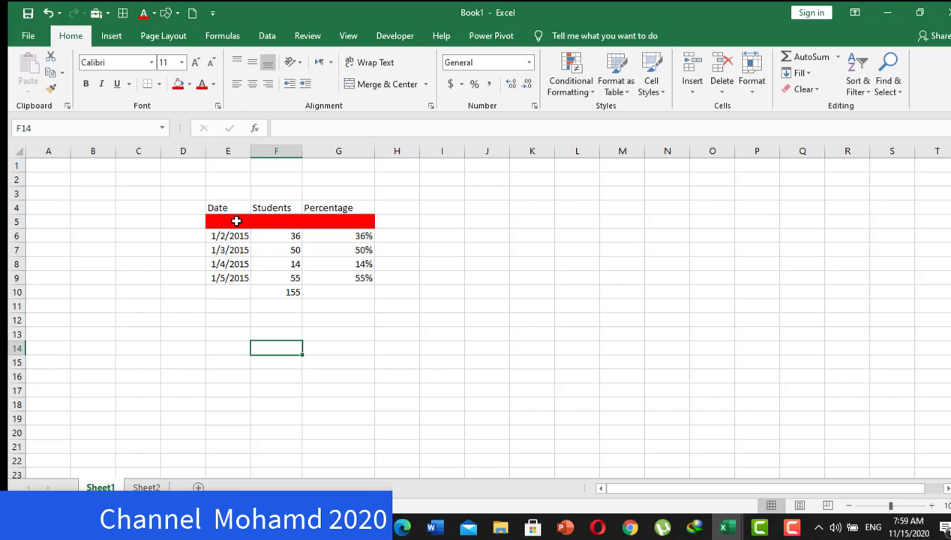
pyautogui.click(232, 222)
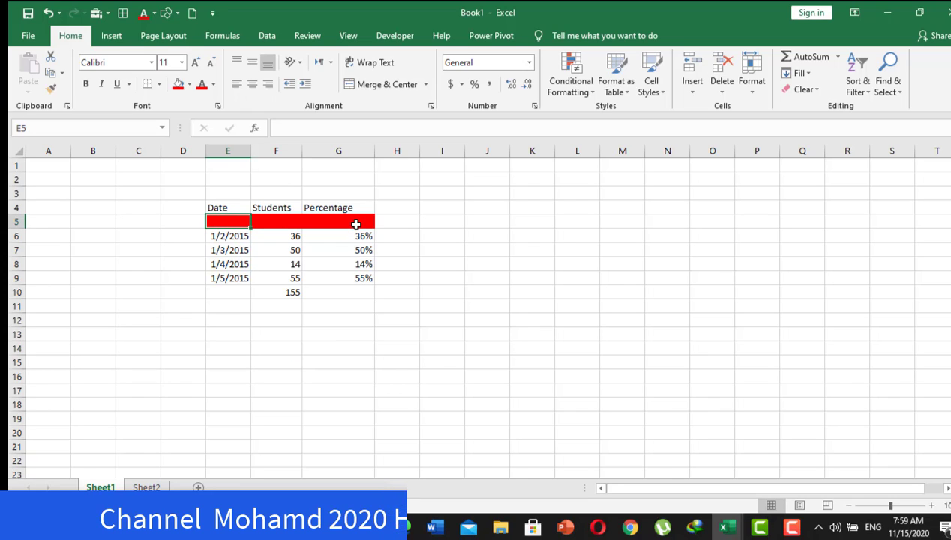
pyautogui.click(291, 318)
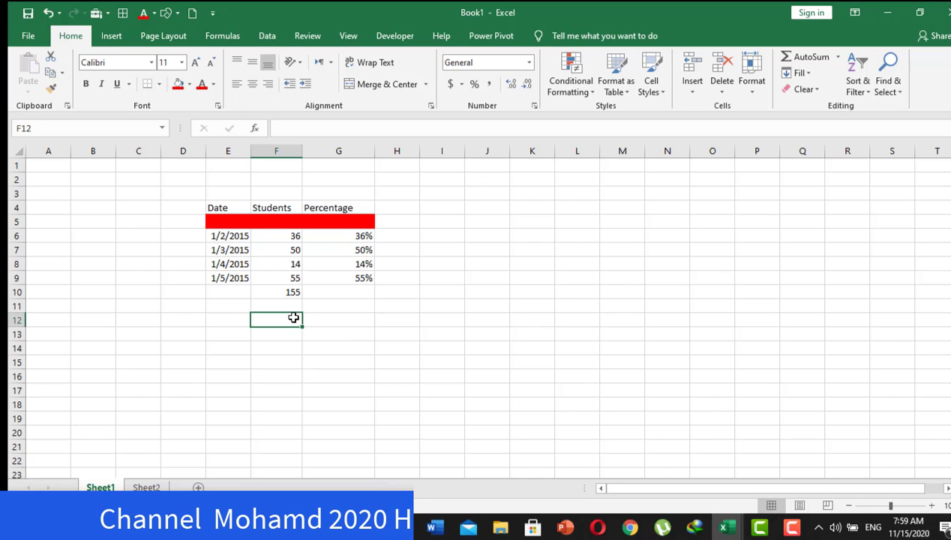
# Insert another entire row at row 6, directly below the red row.
pyautogui.click(187, 235)
pyautogui.rightClick(187, 235)
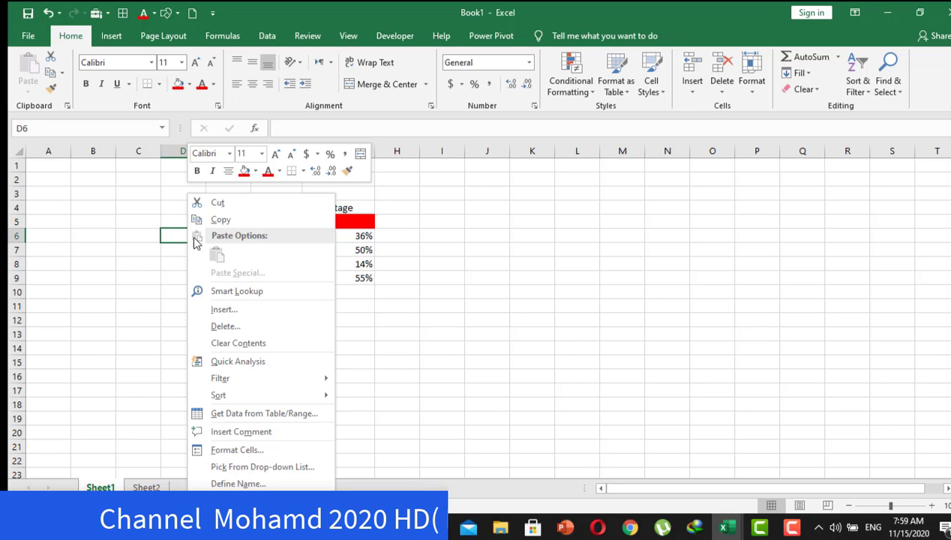
pyautogui.click(235, 312)
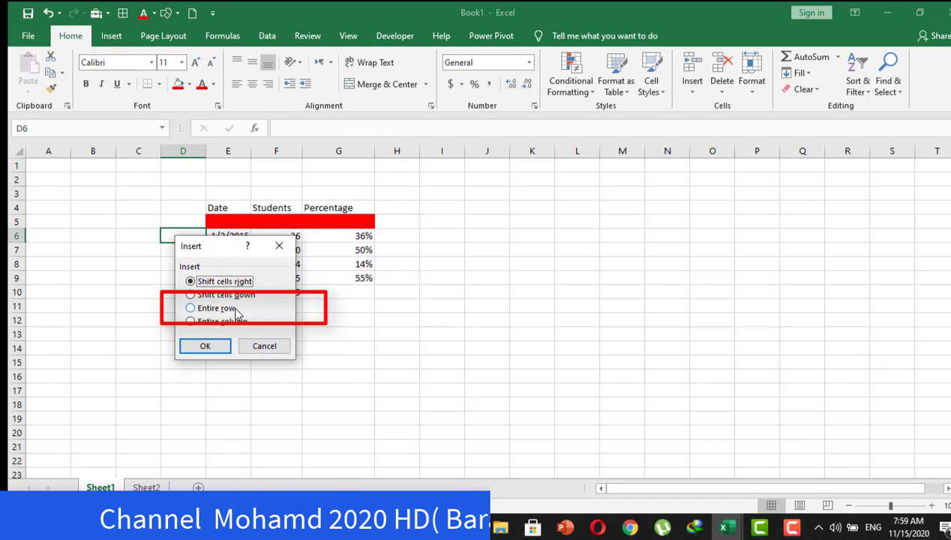
pyautogui.click(192, 310)
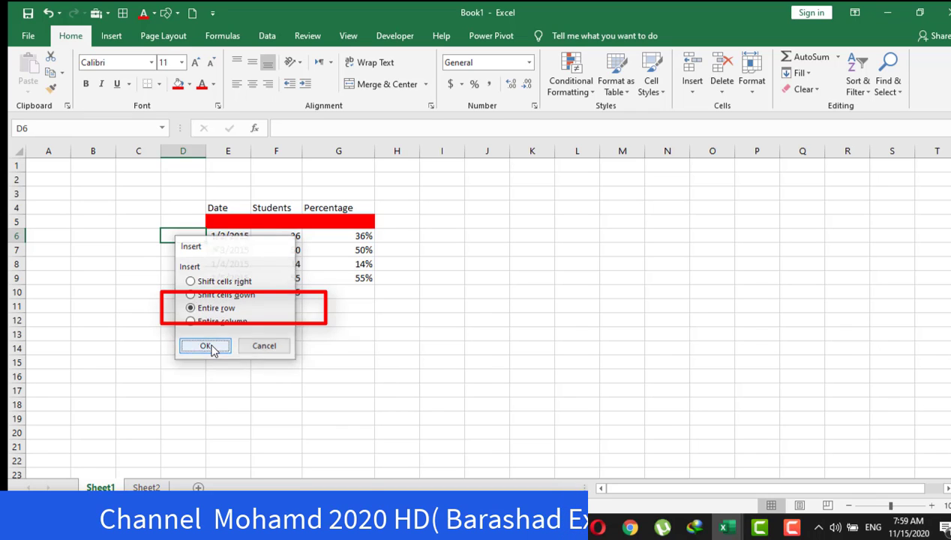
pyautogui.click(211, 349)
pyautogui.click(233, 238)
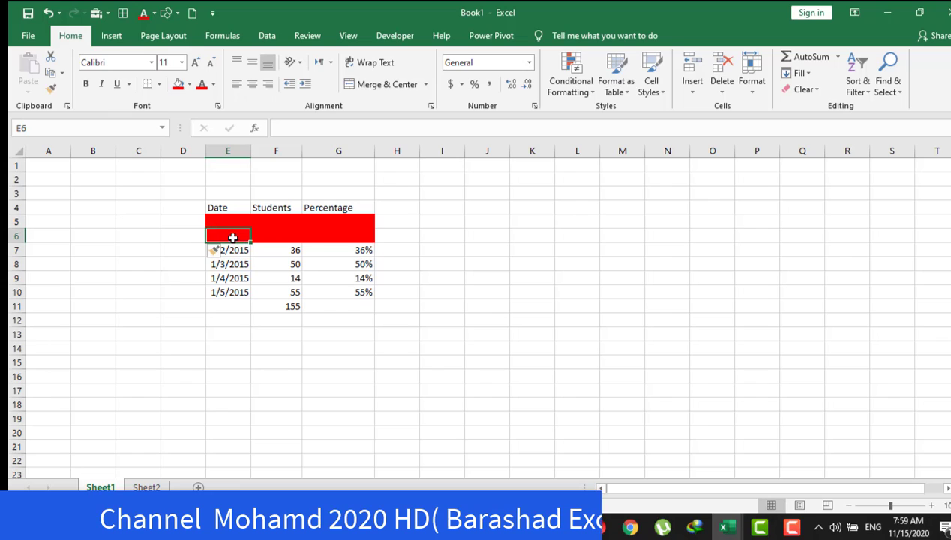
pyautogui.click(307, 237)
pyautogui.click(287, 236)
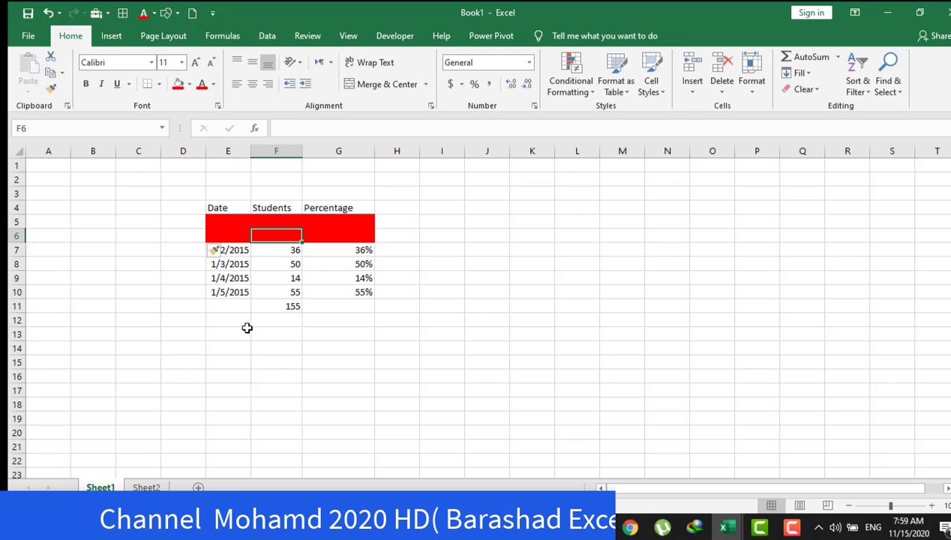
# Open the Insert options for cell G9 in the Percentage column.
pyautogui.click(192, 279)
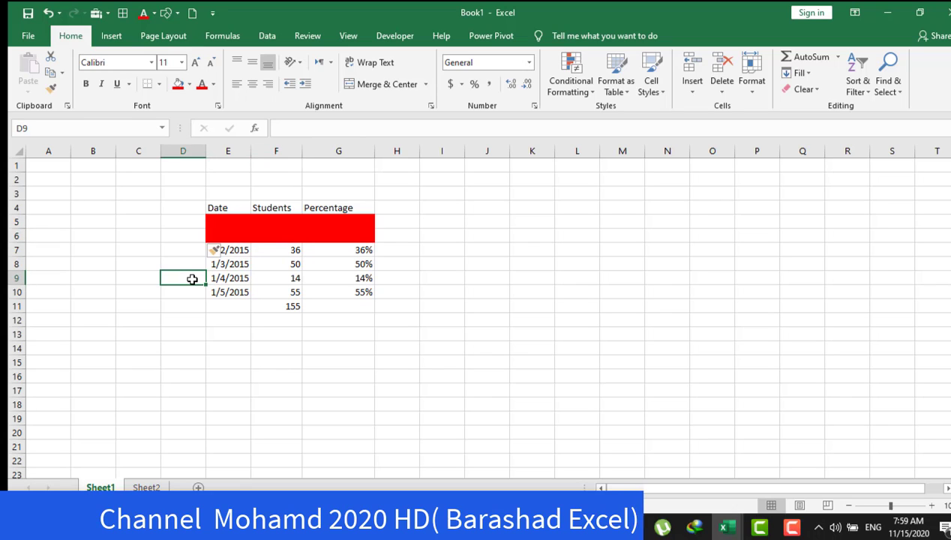
pyautogui.click(339, 279)
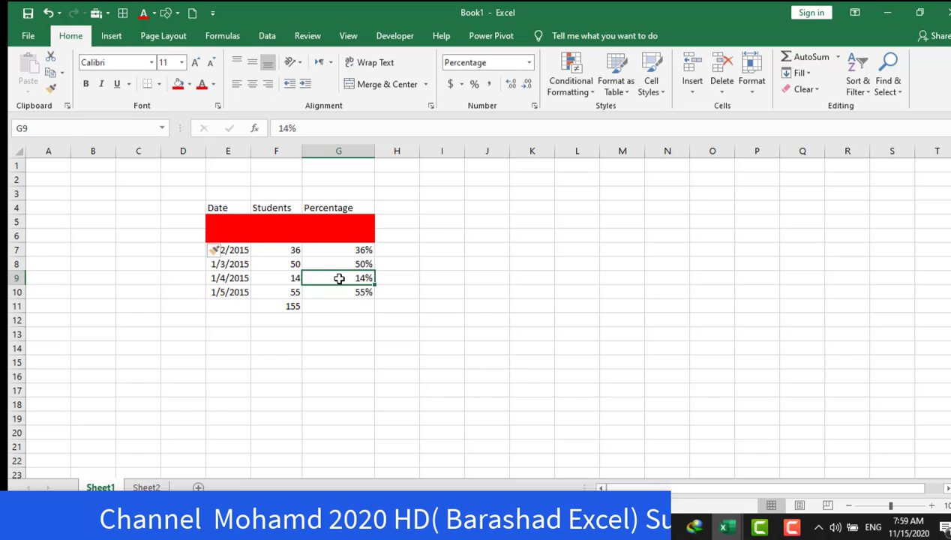
pyautogui.rightClick(339, 278)
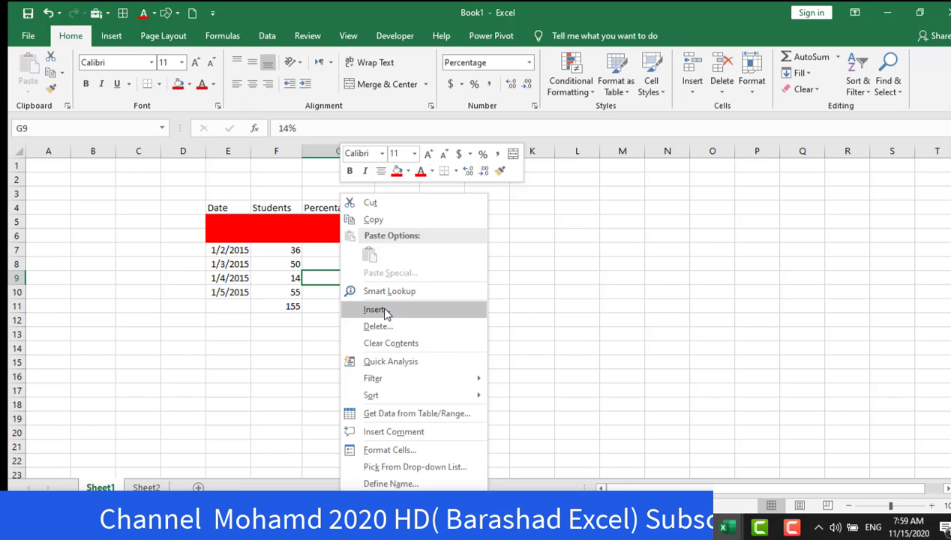
pyautogui.click(383, 310)
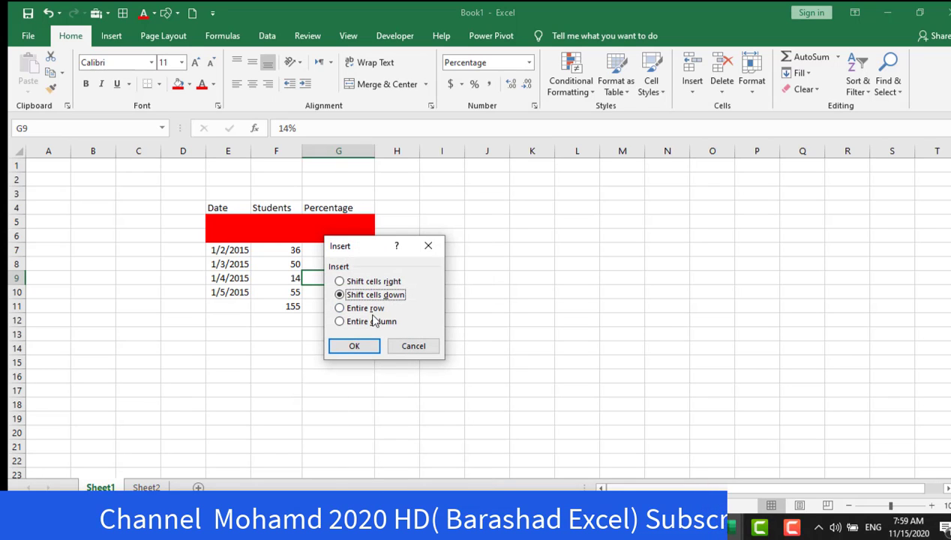
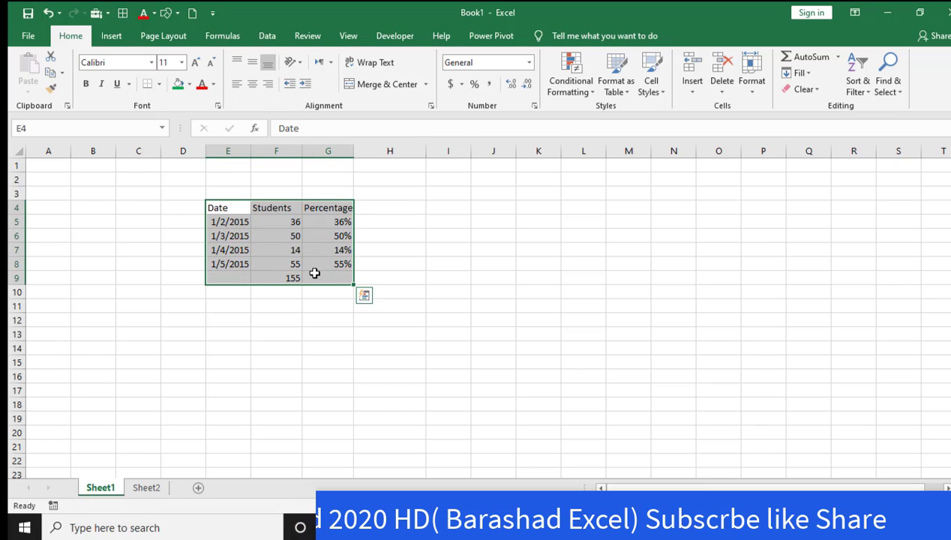
# Copy the table in E4:G9 and paste it with its cells starting at K4.
pyautogui.rightClick(314, 273)
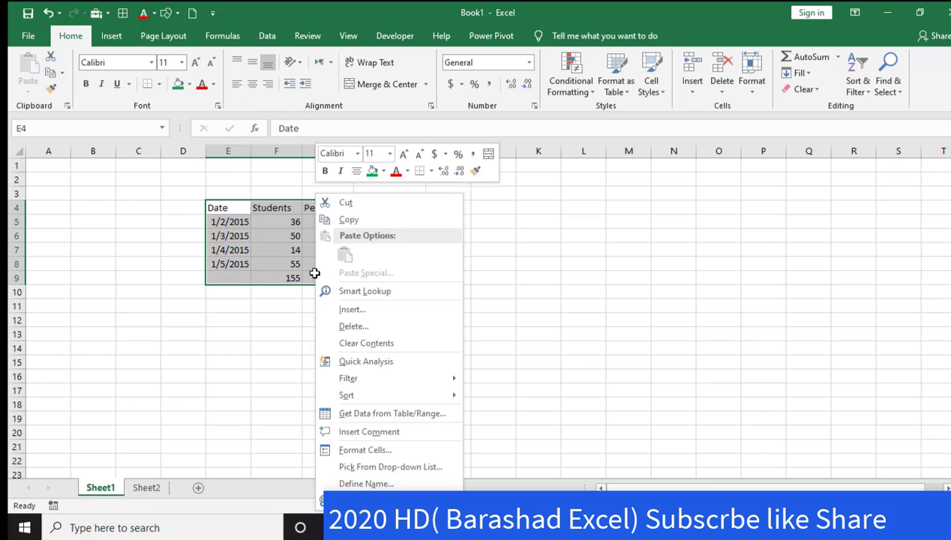
pyautogui.click(350, 223)
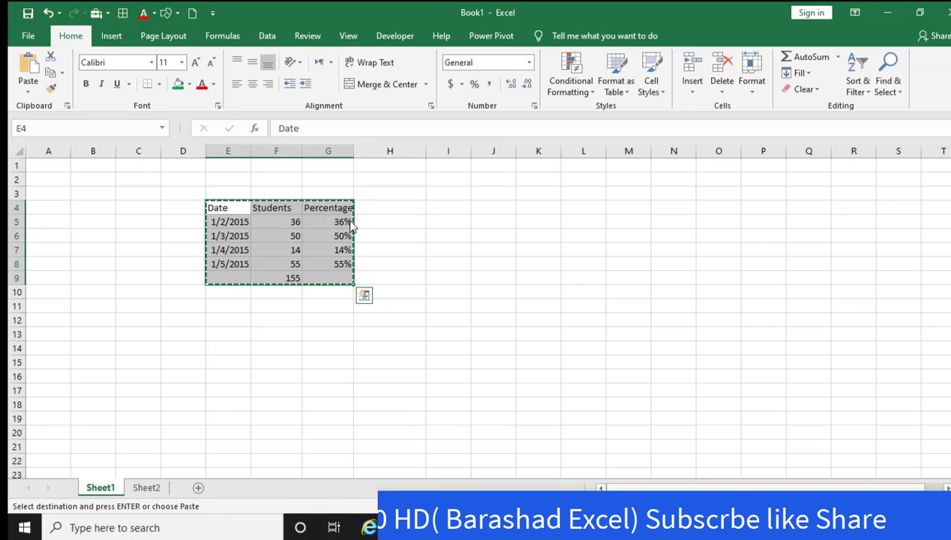
pyautogui.moveTo(538, 208); pyautogui.dragTo(661, 291)
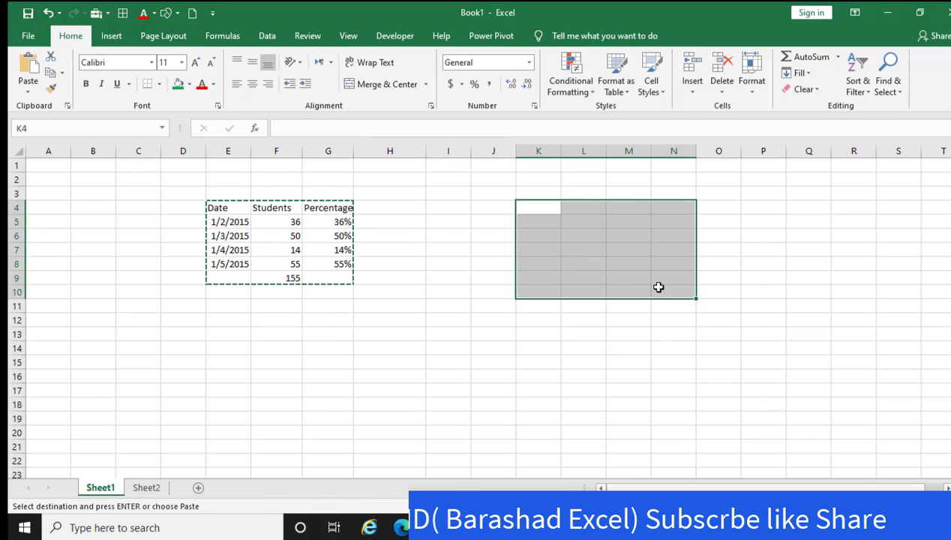
pyautogui.rightClick(623, 261)
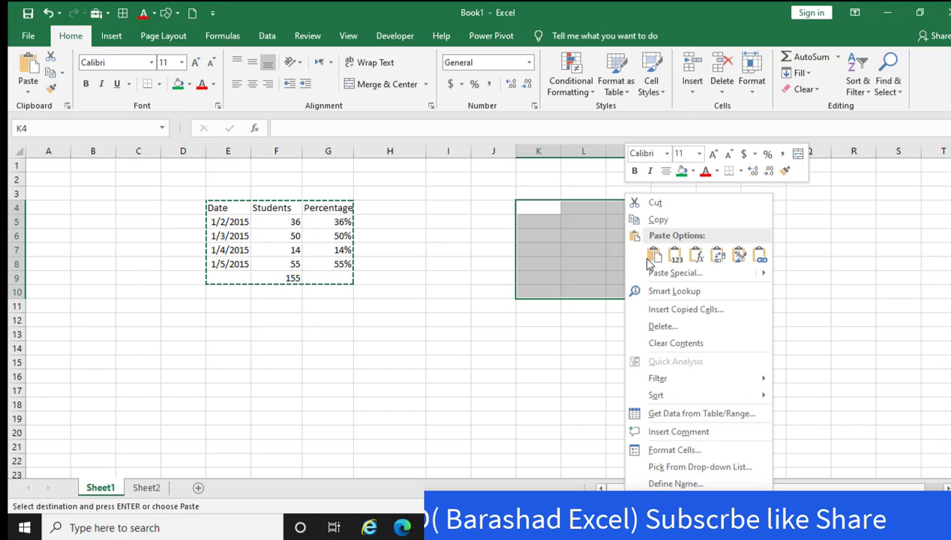
pyautogui.click(653, 255)
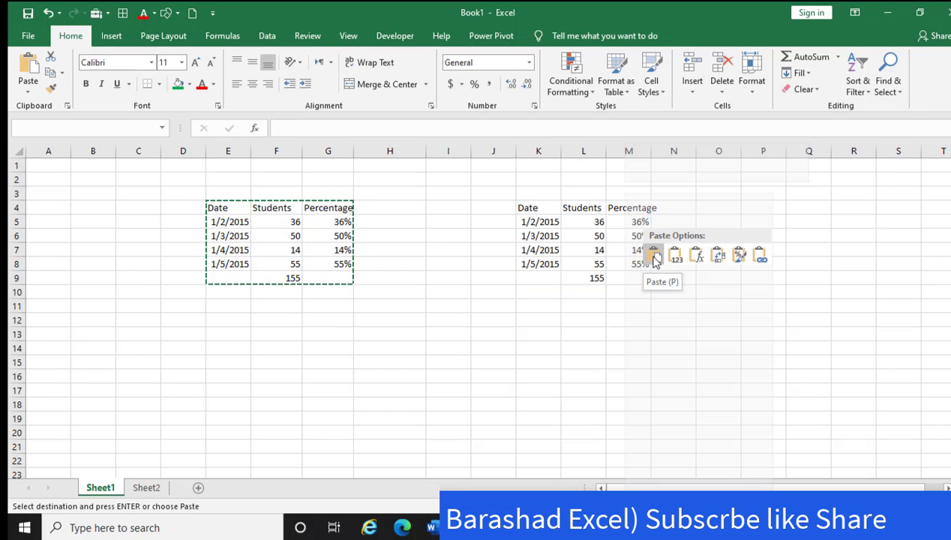
pyautogui.click(653, 255)
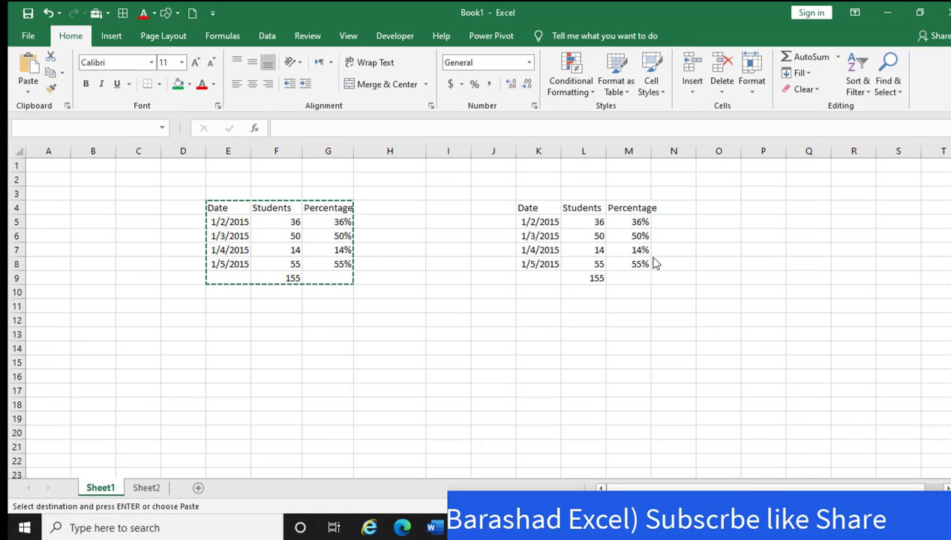
pyautogui.click(343, 381)
pyautogui.doubleClick(283, 363)
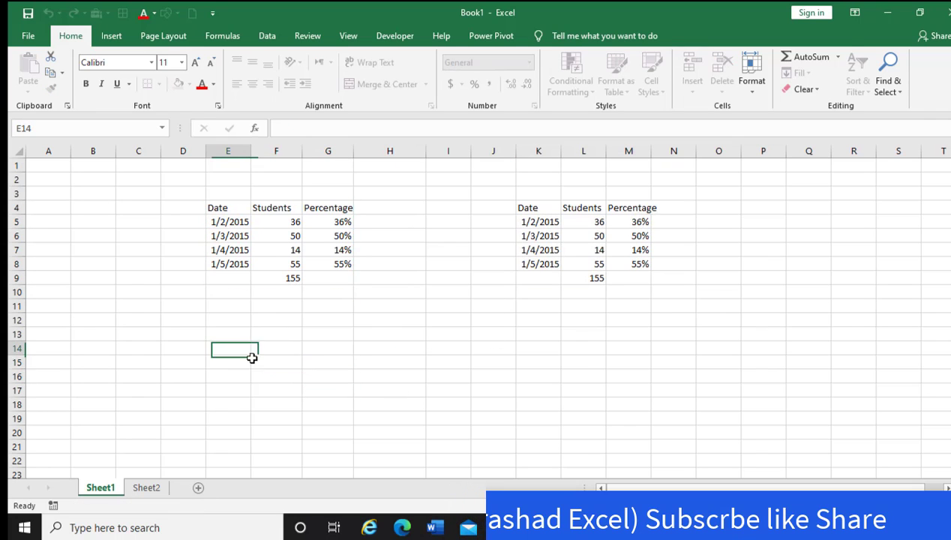
pyautogui.moveTo(251, 355); pyautogui.dragTo(325, 372)
pyautogui.click(276, 438)
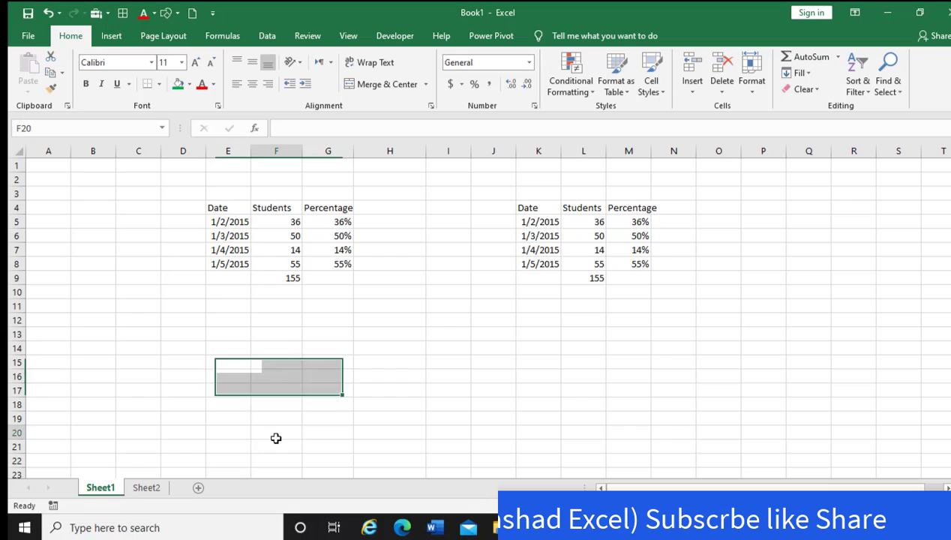
pyautogui.click(267, 363)
pyautogui.rightClick(268, 363)
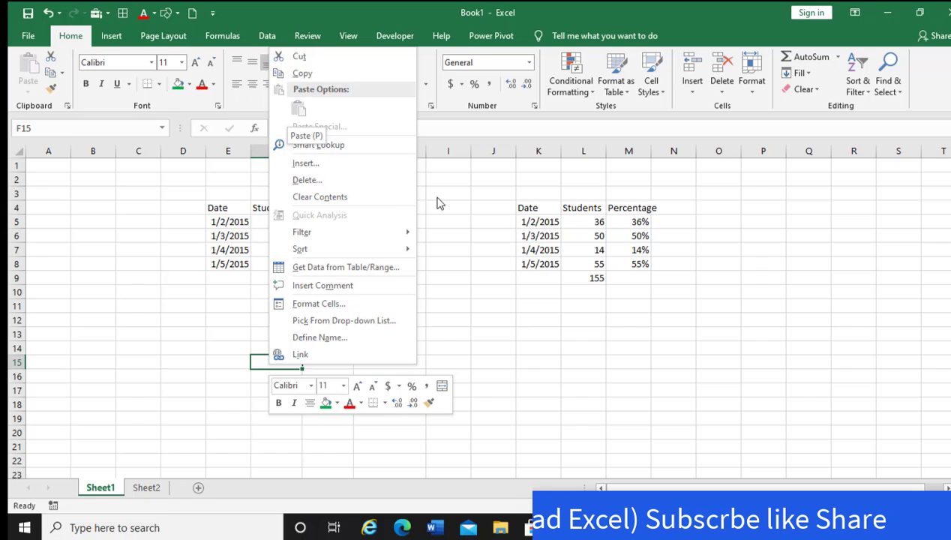
pyautogui.press('Escape')
# Copy the original table in E4:G9 again, paste it starting at J15, and end the copy mode.
pyautogui.moveTo(216, 210); pyautogui.dragTo(335, 269)
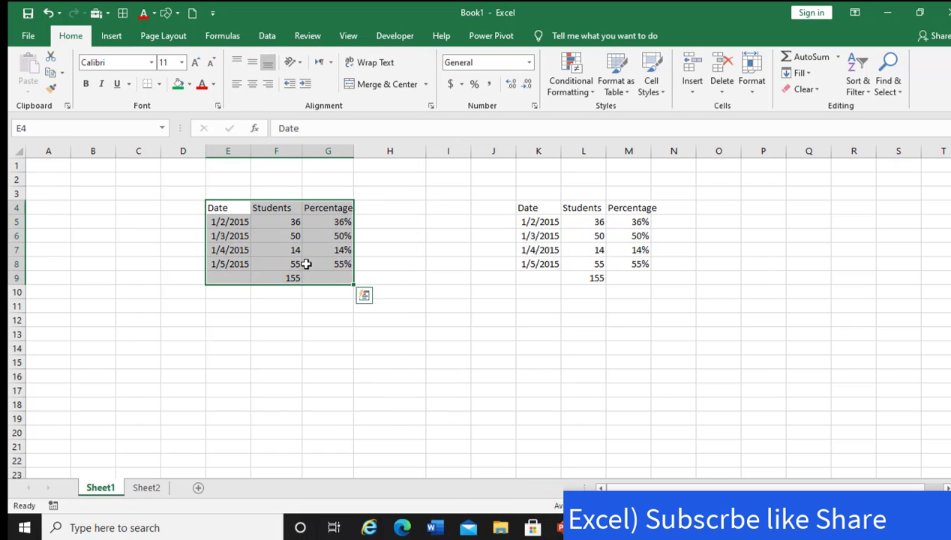
pyautogui.rightClick(306, 262)
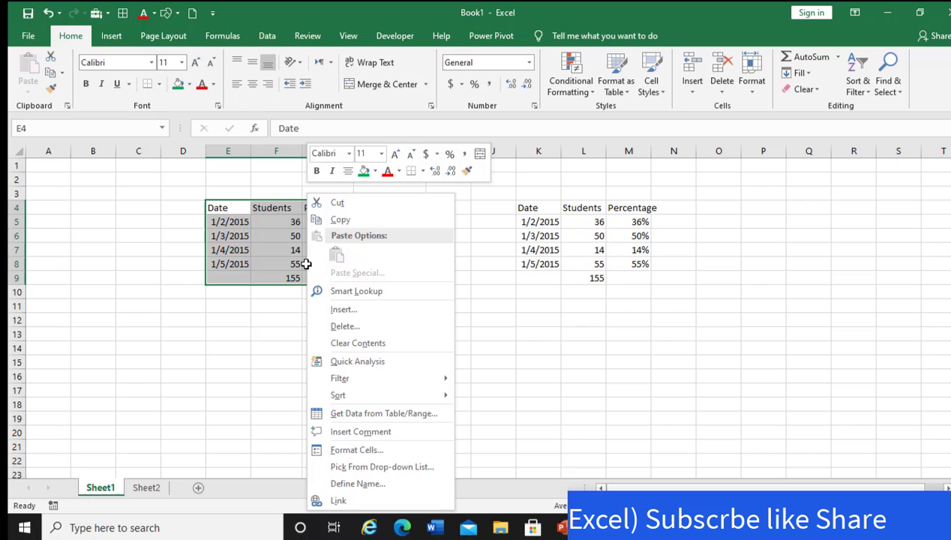
pyautogui.click(346, 216)
pyautogui.moveTo(293, 347); pyautogui.dragTo(365, 434)
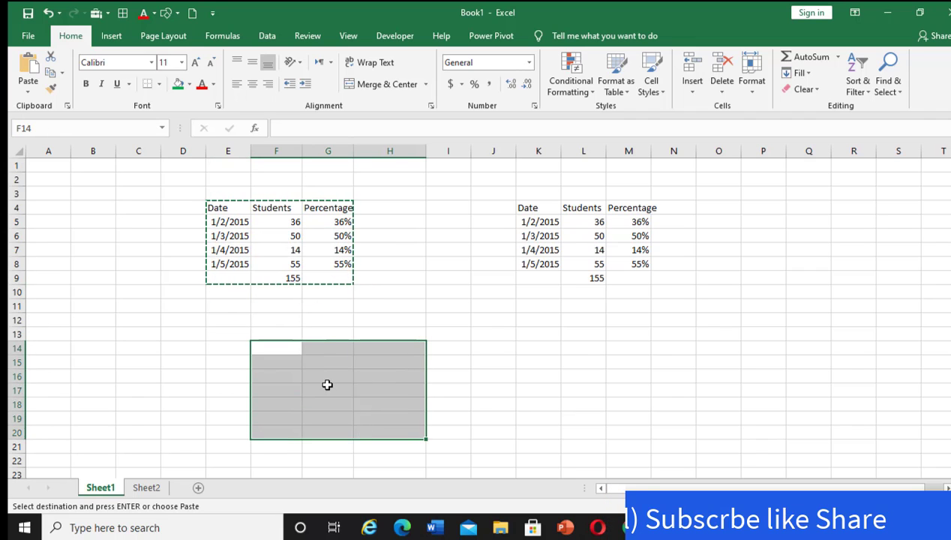
pyautogui.rightClick(326, 384)
pyautogui.press('Escape')
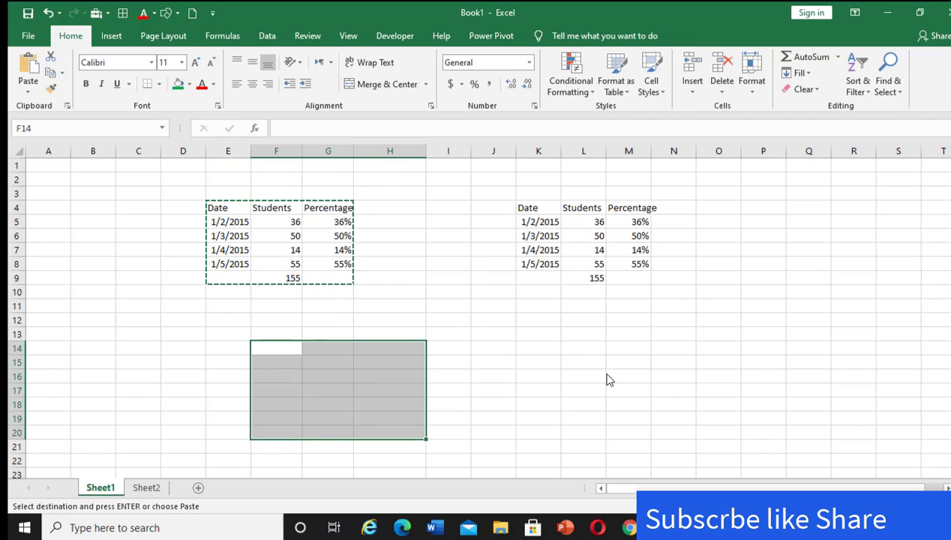
pyautogui.click(506, 364)
pyautogui.rightClick(506, 364)
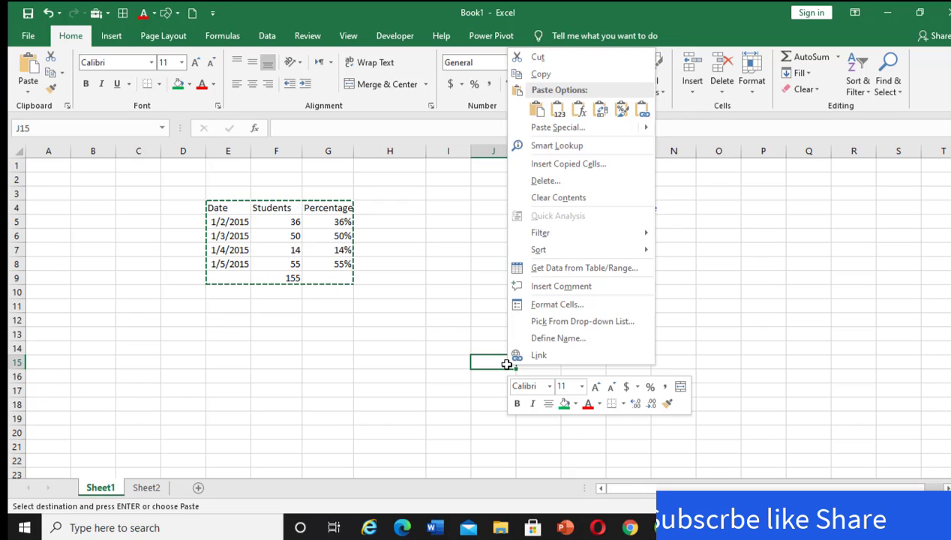
pyautogui.click(537, 111)
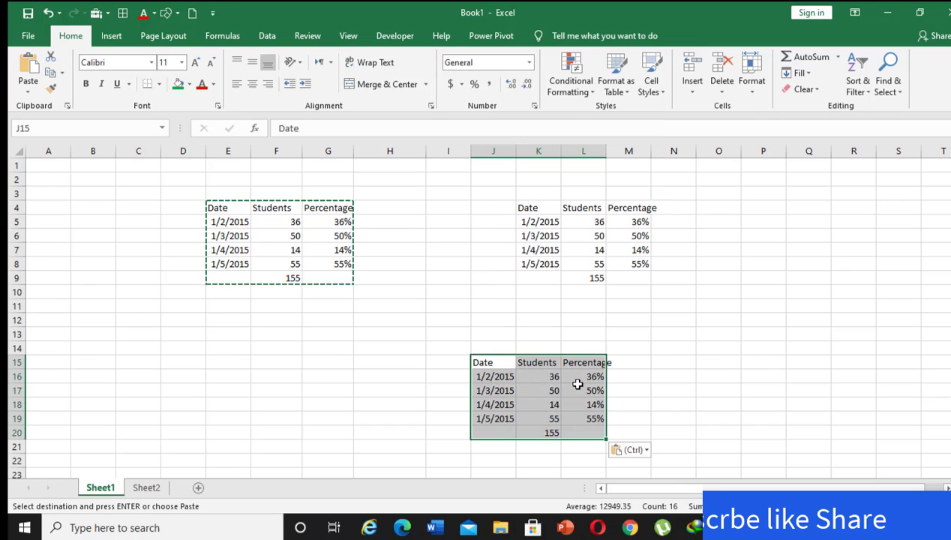
pyautogui.click(672, 407)
pyautogui.click(465, 296)
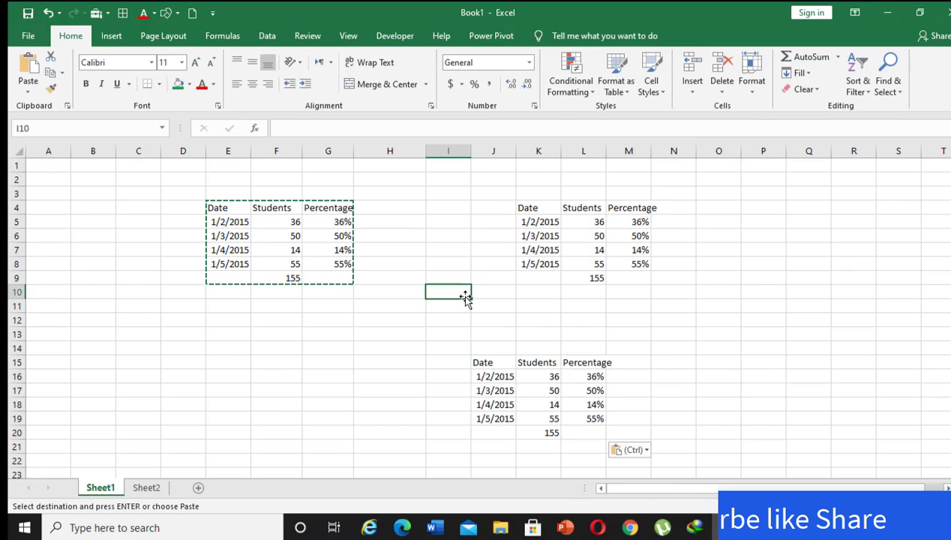
pyautogui.doubleClick(367, 308)
pyautogui.click(379, 350)
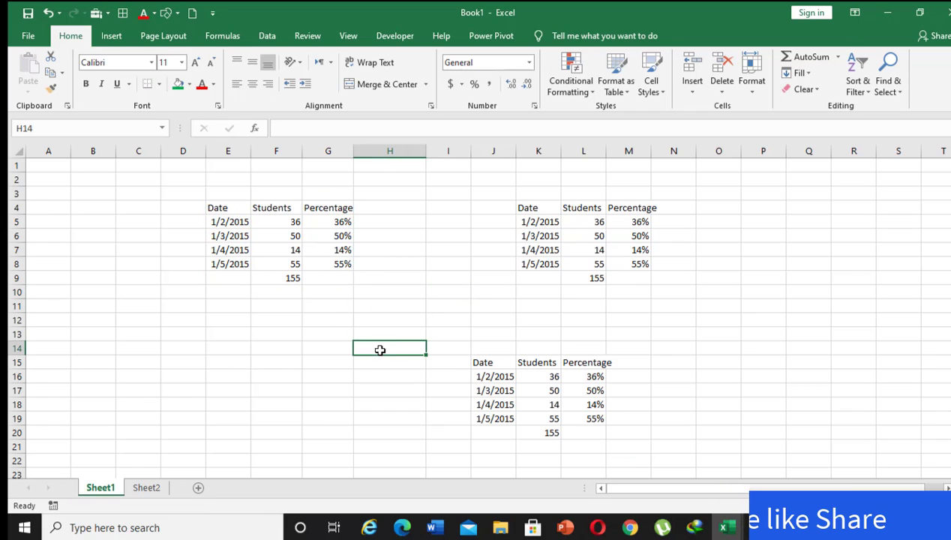
# Delete the cells J15:L20 holding the lower table copy, and dismiss the further Delete options.
pyautogui.moveTo(486, 365); pyautogui.dragTo(578, 433)
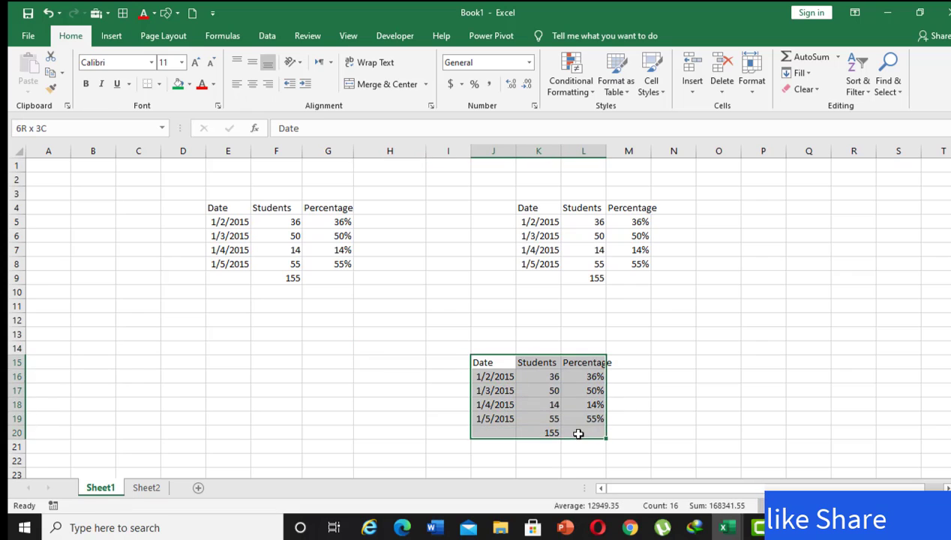
pyautogui.click(725, 80)
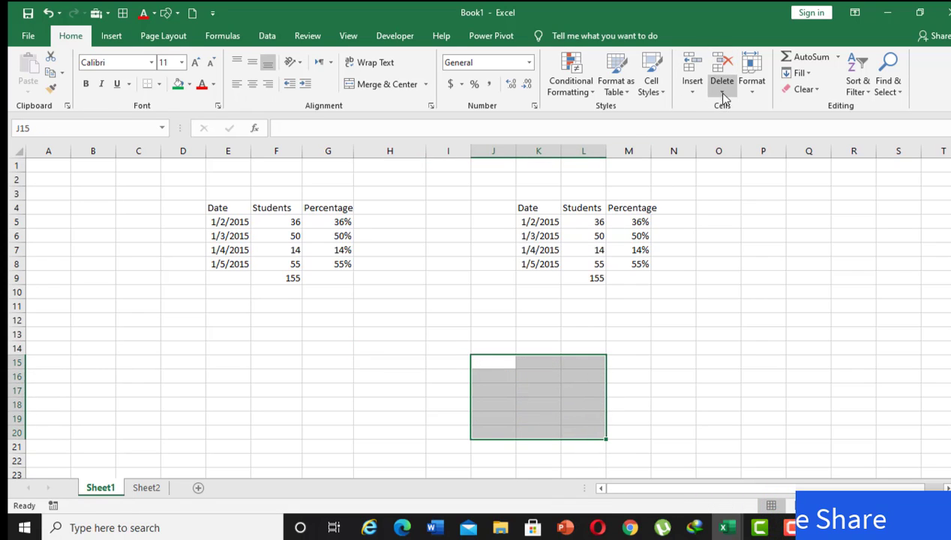
pyautogui.click(722, 93)
pyautogui.click(726, 106)
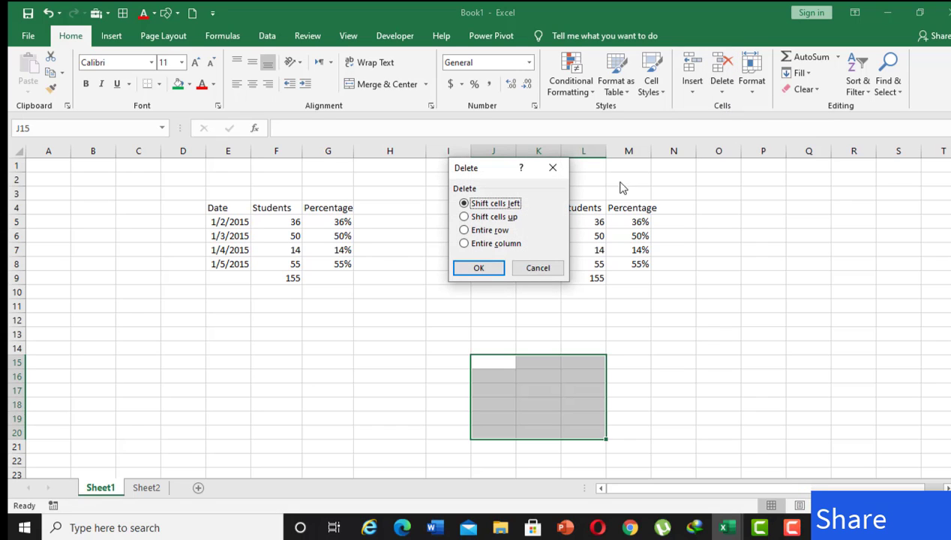
pyautogui.click(529, 267)
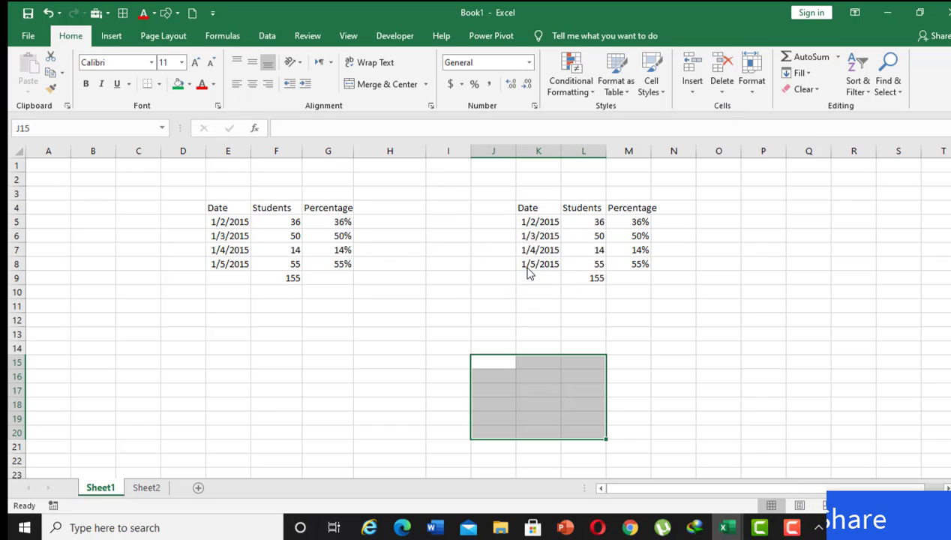
pyautogui.click(512, 279)
# Delete the cells K4:M9 holding the remaining table copy, with Shift cells left.
pyautogui.moveTo(525, 211); pyautogui.dragTo(639, 277)
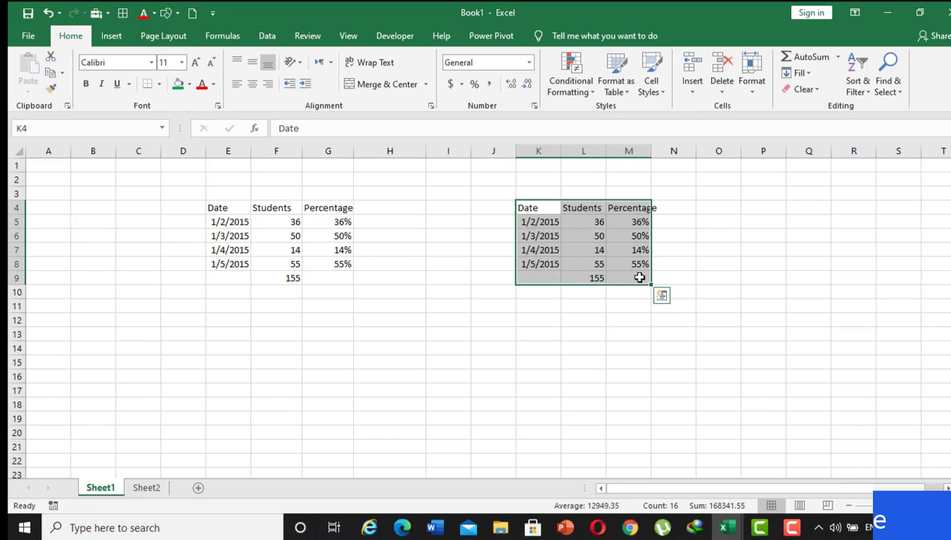
pyautogui.click(721, 88)
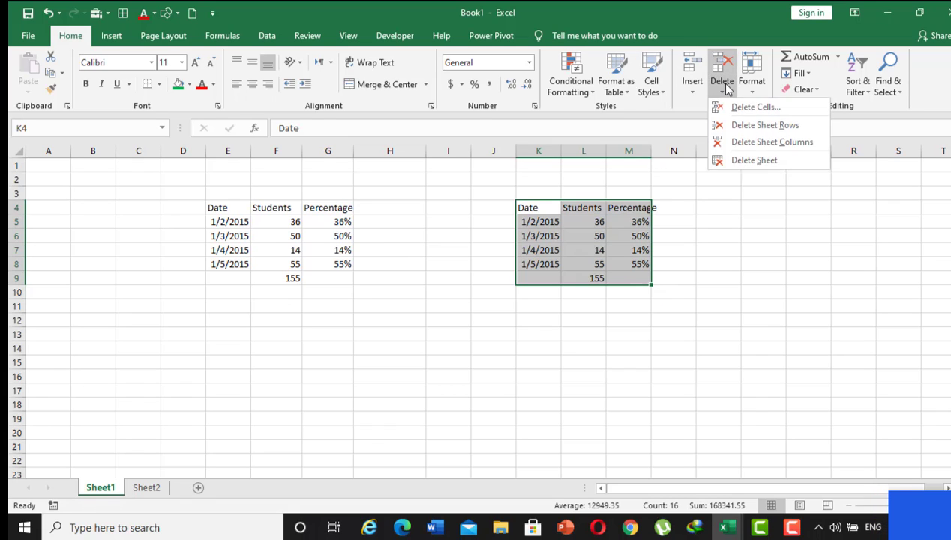
pyautogui.click(742, 111)
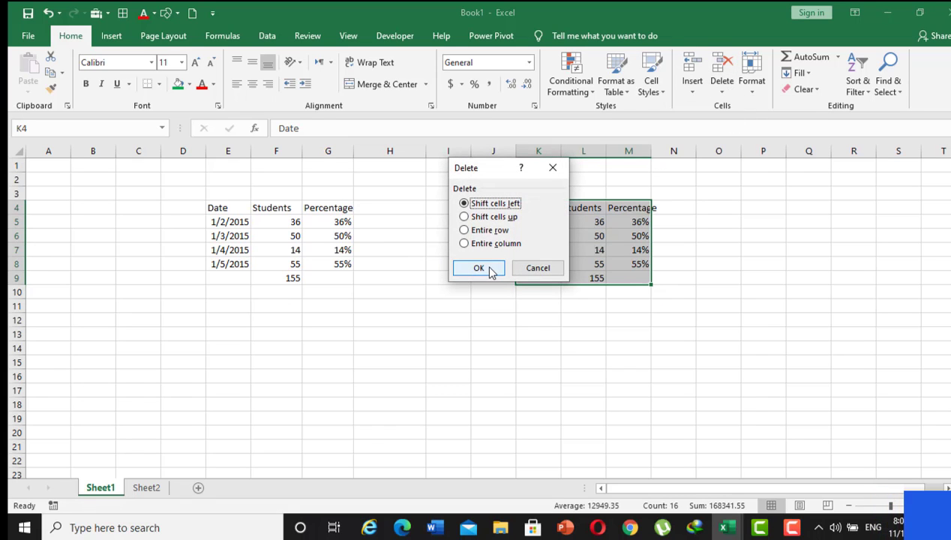
pyautogui.click(488, 270)
pyautogui.rightClick(464, 347)
pyautogui.click(238, 259)
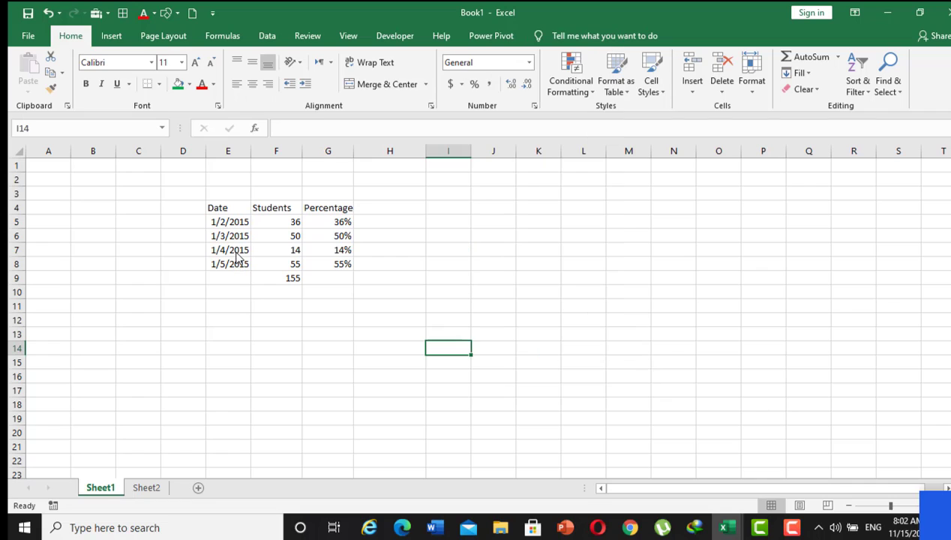
# Move the data cells E5:G9 to M5, on to Q10, and back below the headings at E5.
pyautogui.moveTo(217, 224); pyautogui.dragTo(312, 279)
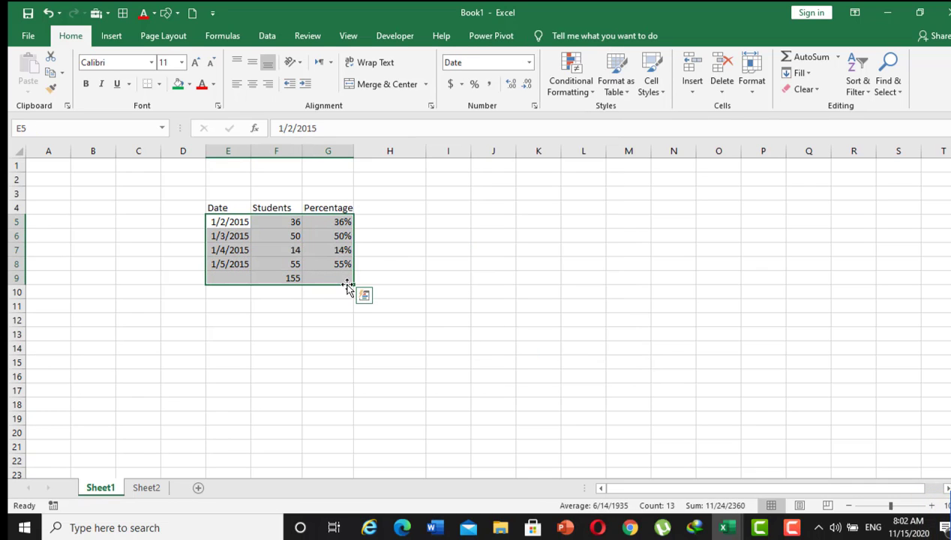
pyautogui.moveTo(347, 287); pyautogui.dragTo(727, 277)
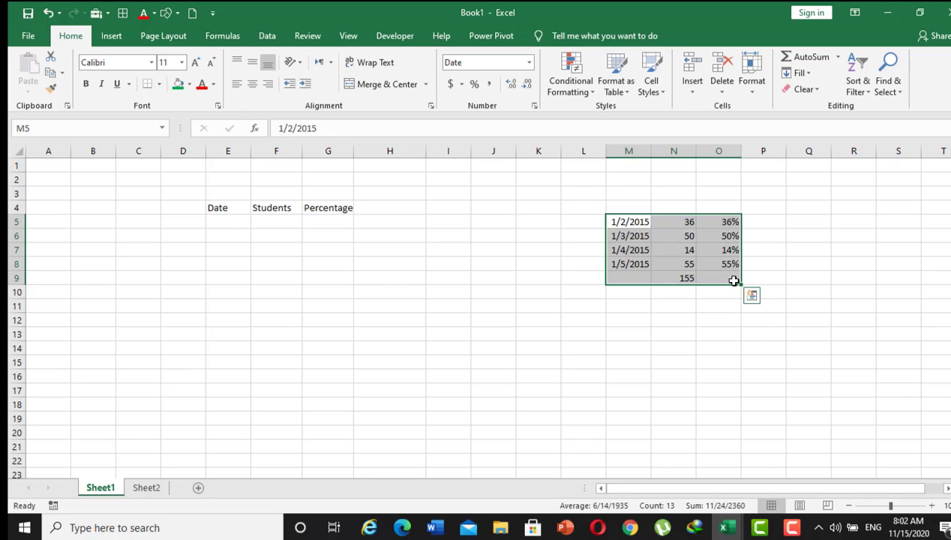
pyautogui.moveTo(735, 288); pyautogui.dragTo(894, 356)
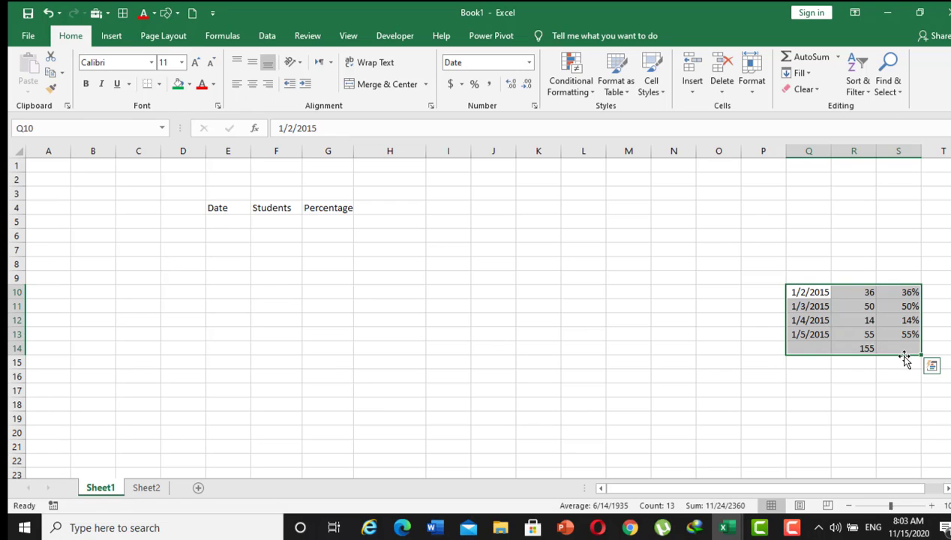
pyautogui.moveTo(916, 360); pyautogui.dragTo(312, 270)
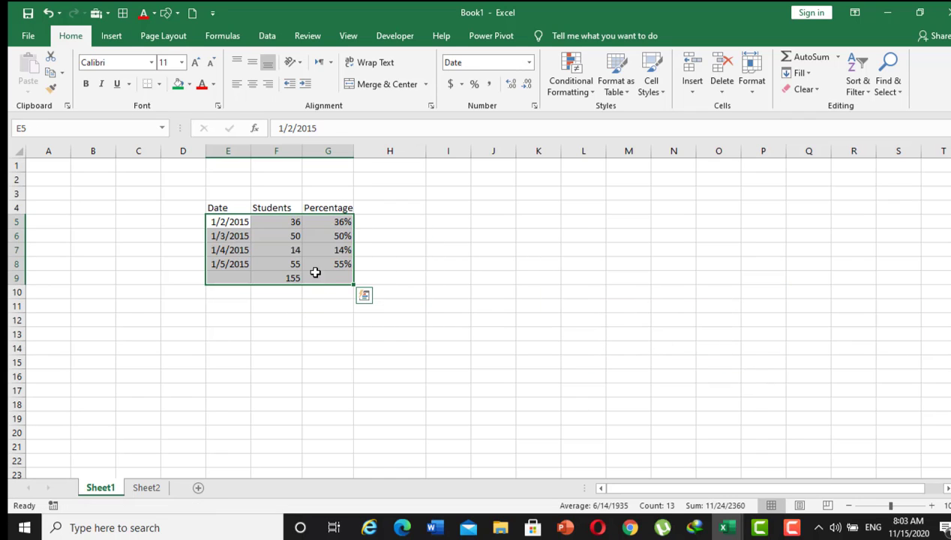
pyautogui.click(324, 321)
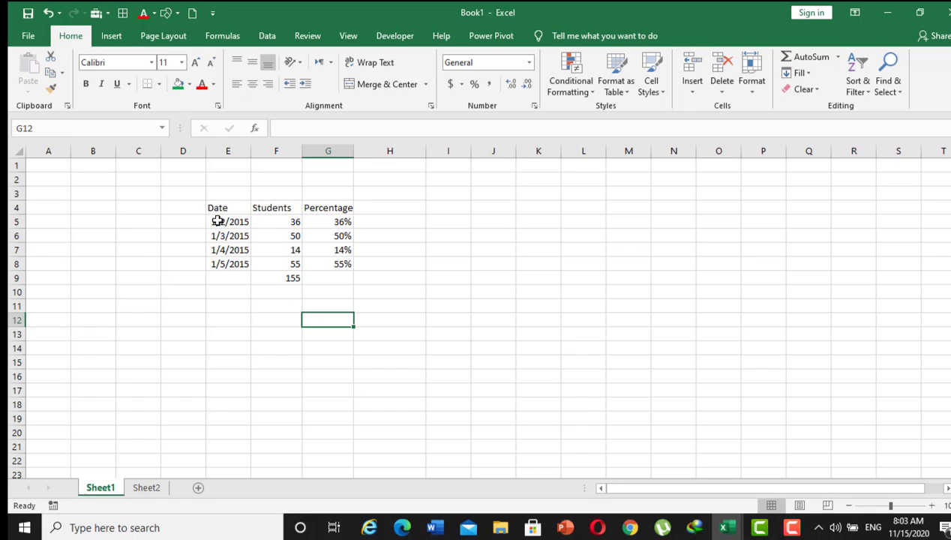
pyautogui.click(239, 264)
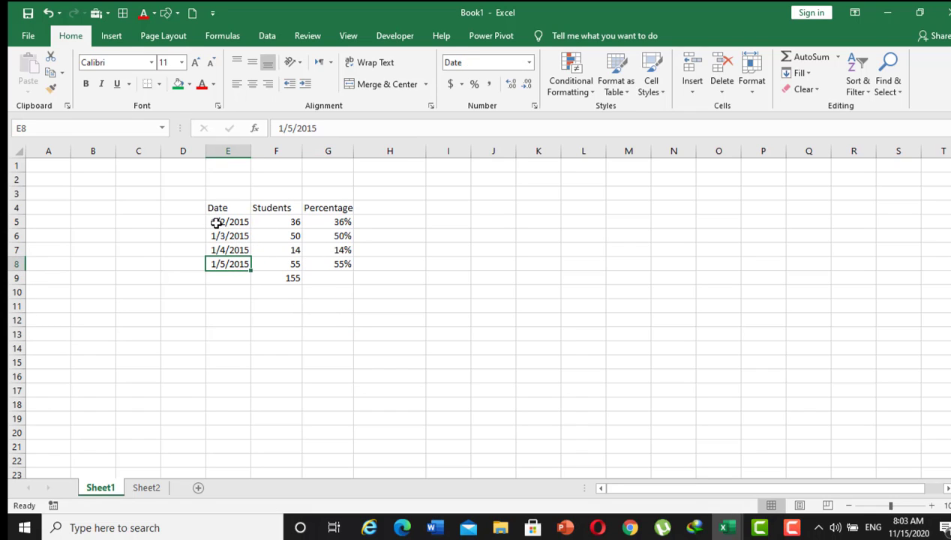
pyautogui.moveTo(215, 223); pyautogui.dragTo(337, 300)
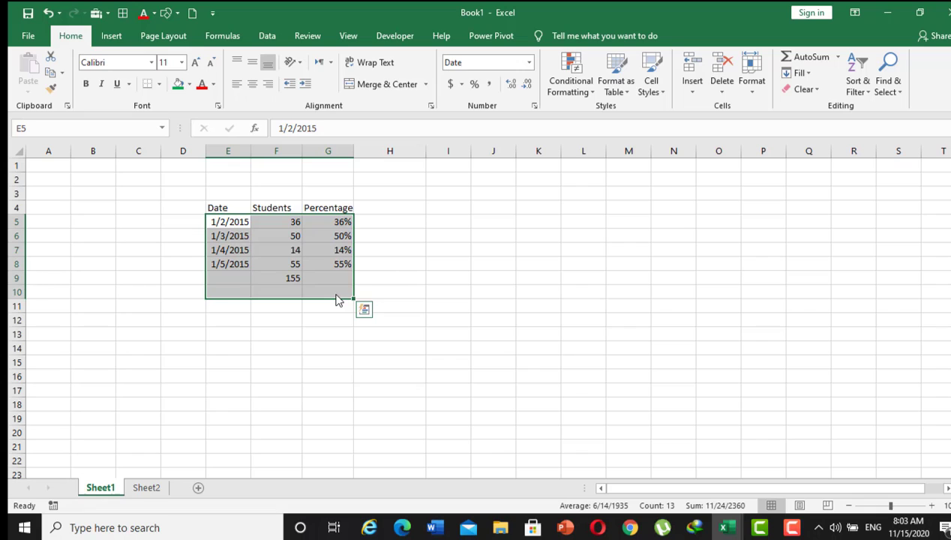
# Look through the Find & Select options, including Replace, and close them without choosing one.
pyautogui.click(473, 268)
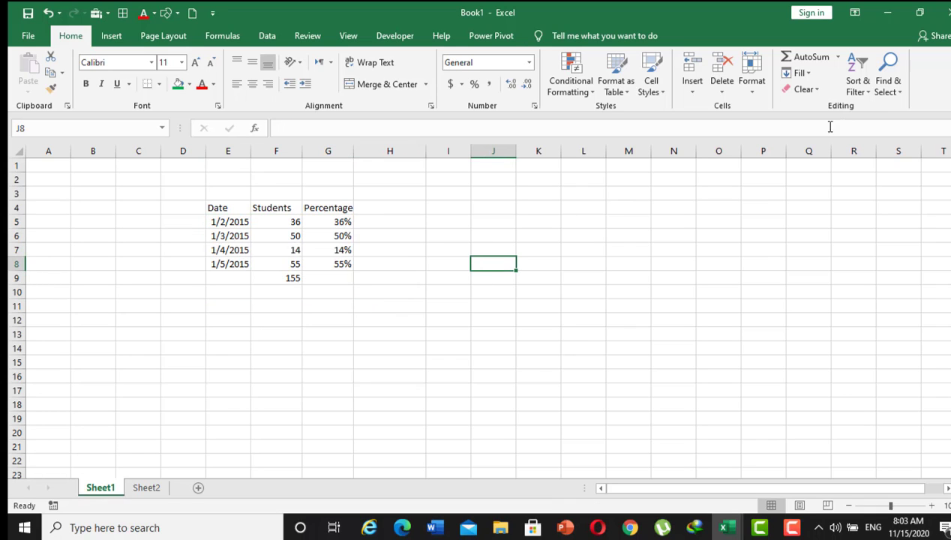
pyautogui.click(887, 91)
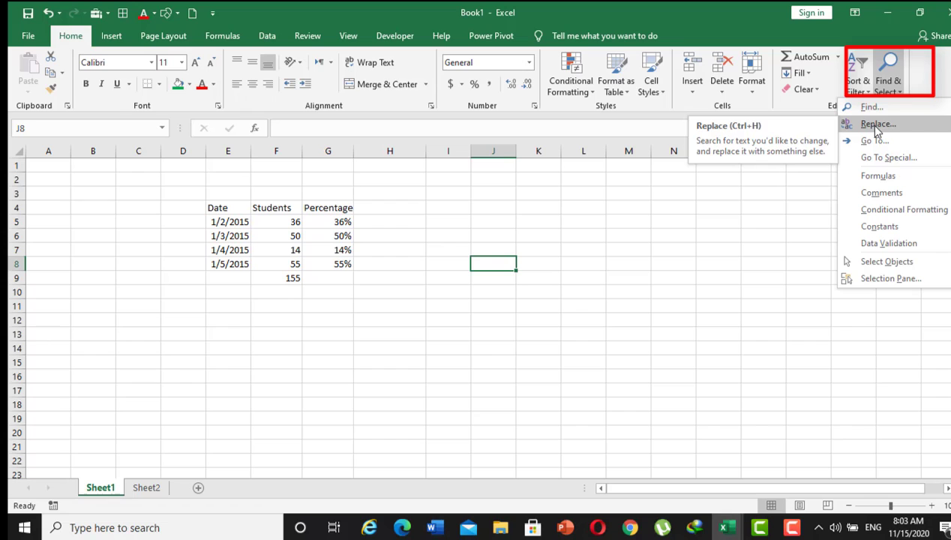
pyautogui.click(776, 222)
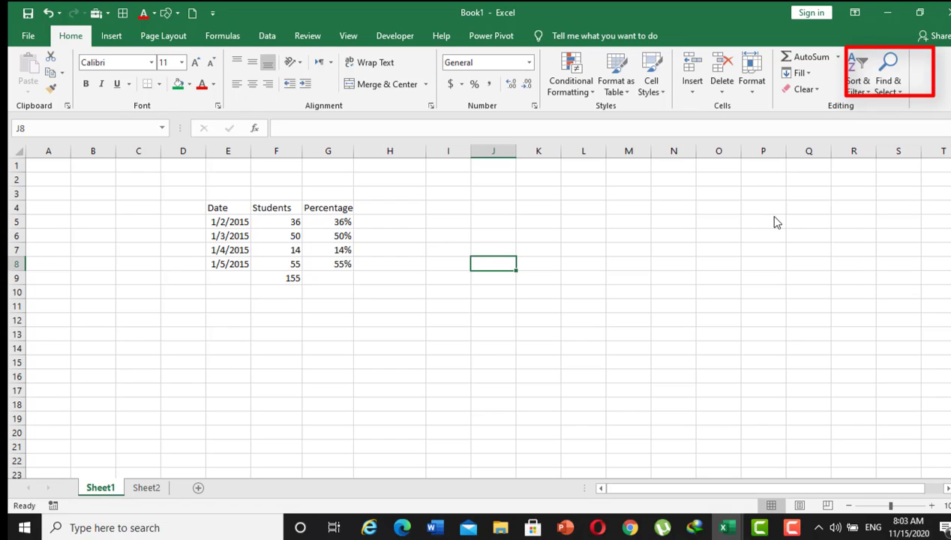
# Clear the search text and the replacement text in the Replace dialog, and close it without replacing anything.
pyautogui.click(898, 94)
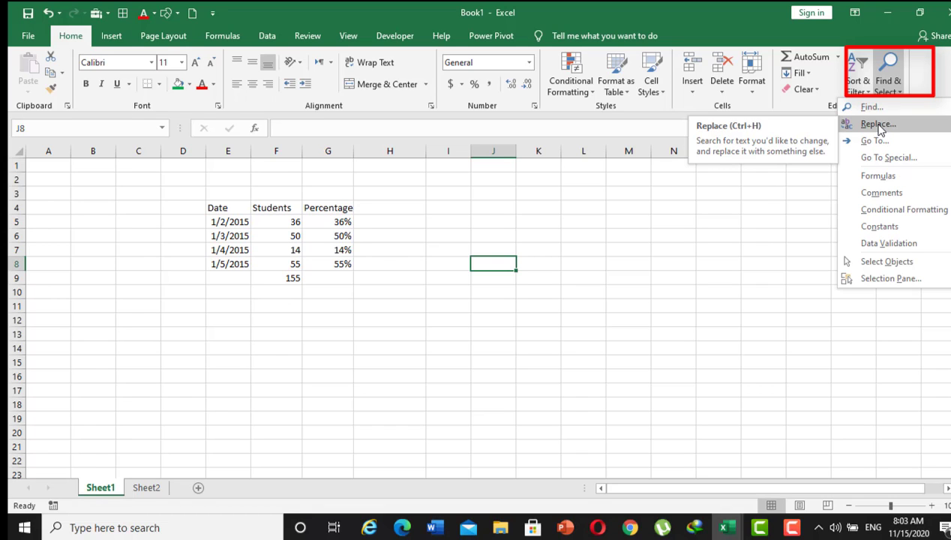
pyautogui.click(878, 124)
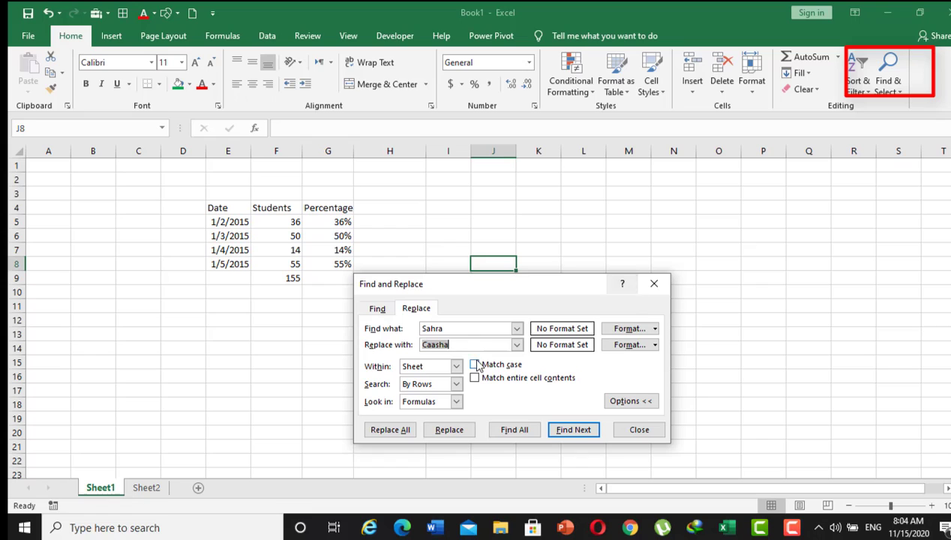
pyautogui.click(454, 327)
pyautogui.press('BackSpace')
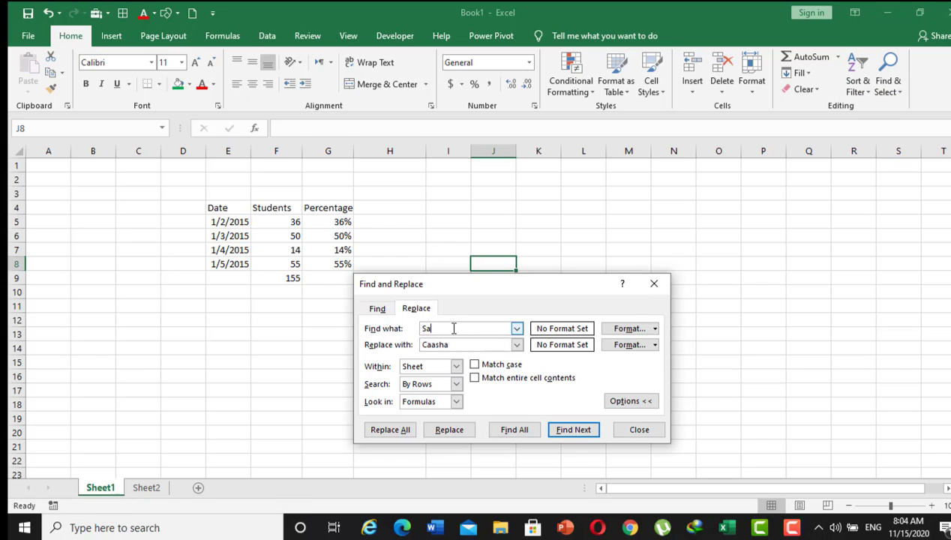
pyautogui.press('BackSpace')
pyautogui.press('BackSpace')
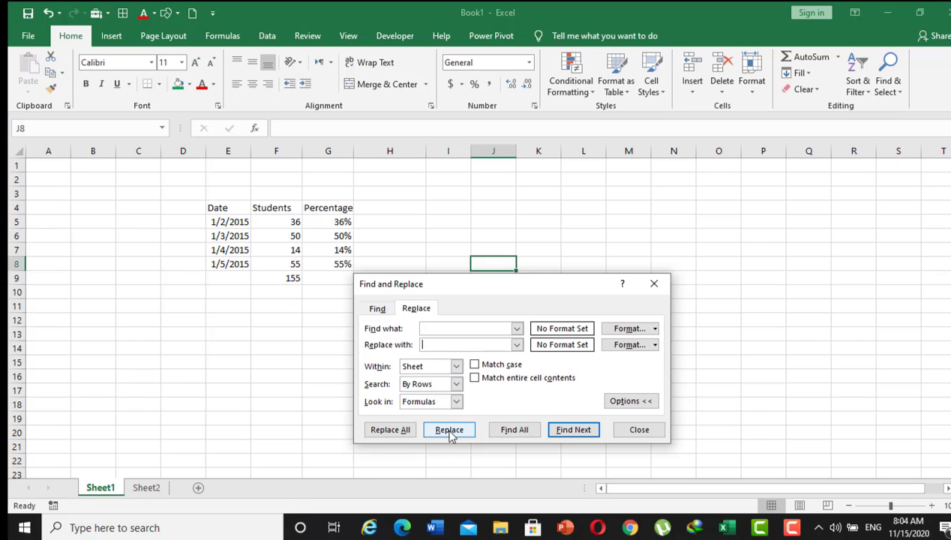
pyautogui.click(635, 431)
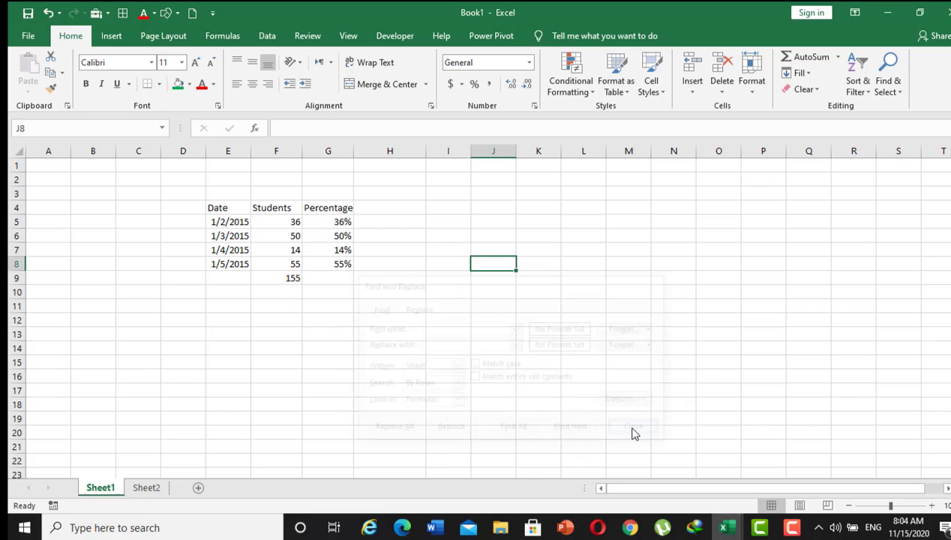
# Select cell H13, reopen the Replace dialog and move it up beside the table's Date column.
pyautogui.click(398, 339)
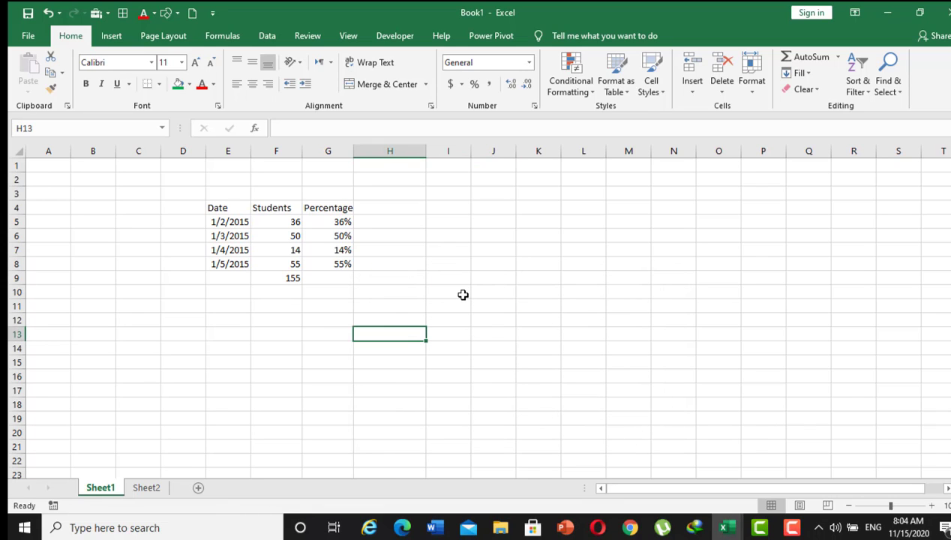
pyautogui.click(886, 88)
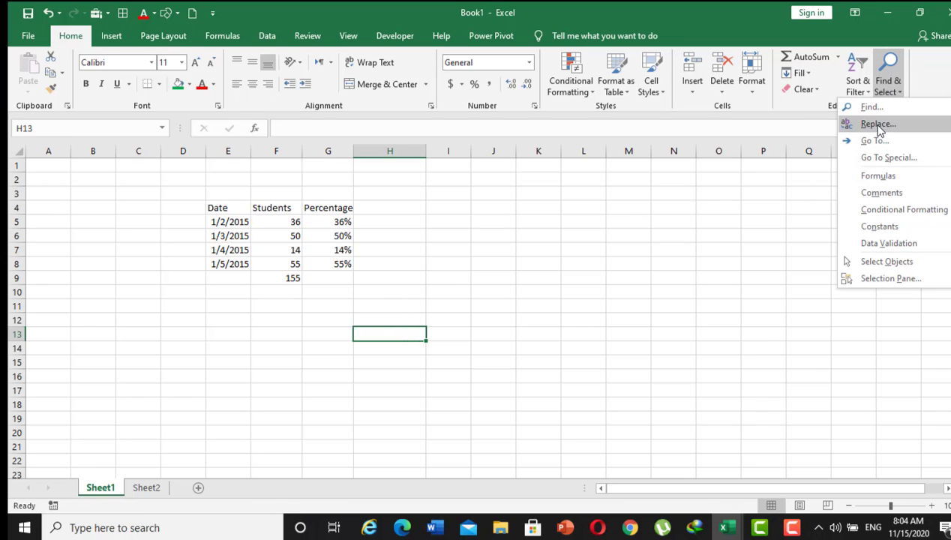
pyautogui.click(877, 124)
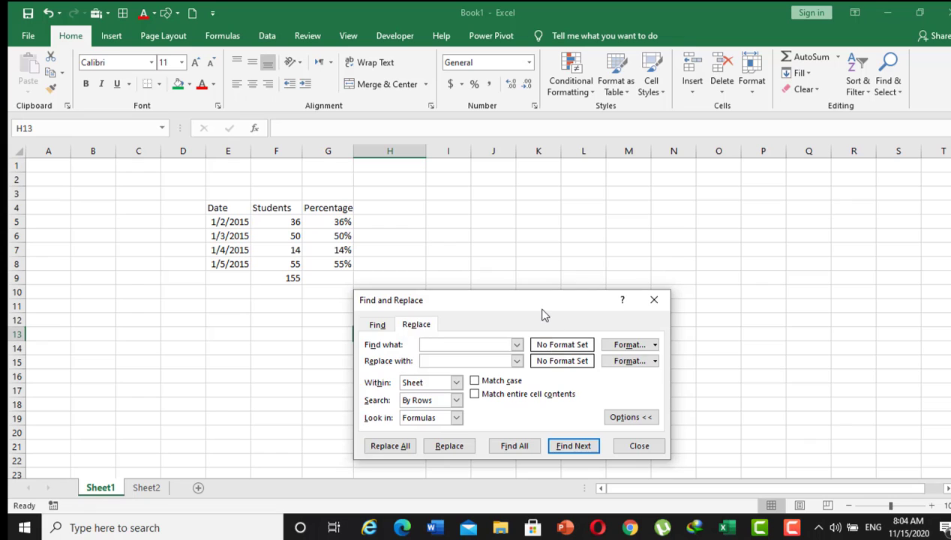
pyautogui.moveTo(537, 307); pyautogui.dragTo(461, 205)
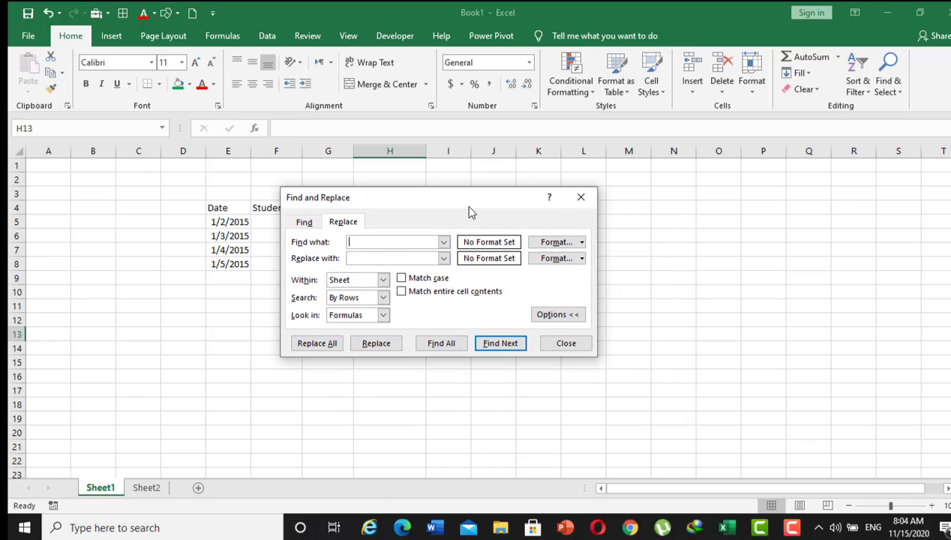